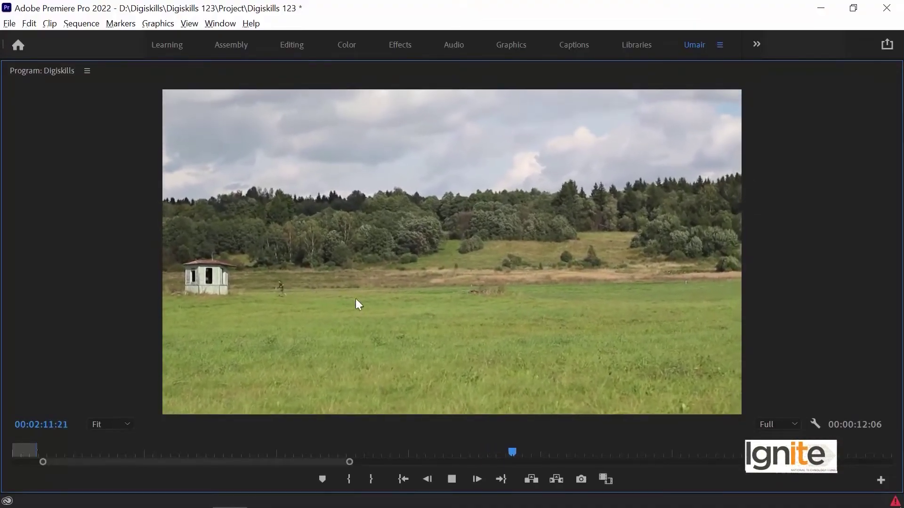
# Step: Stop playback, leave the maximized preview and return the playhead to the start of the running-man clip
pyautogui.press('space')
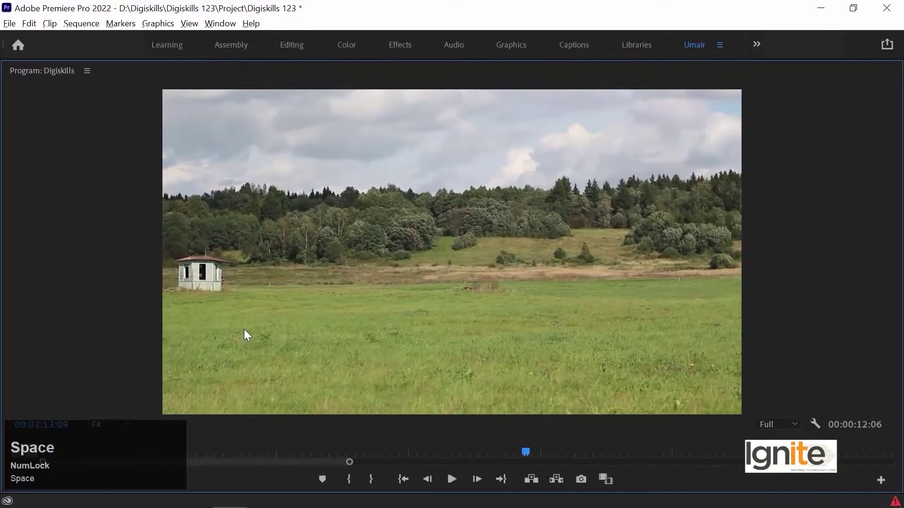
pyautogui.press('`')
pyautogui.moveTo(326, 313)
pyautogui.mouseDown()
pyautogui.moveTo(354, 313)
pyautogui.moveTo(328, 322)
pyautogui.mouseUp()
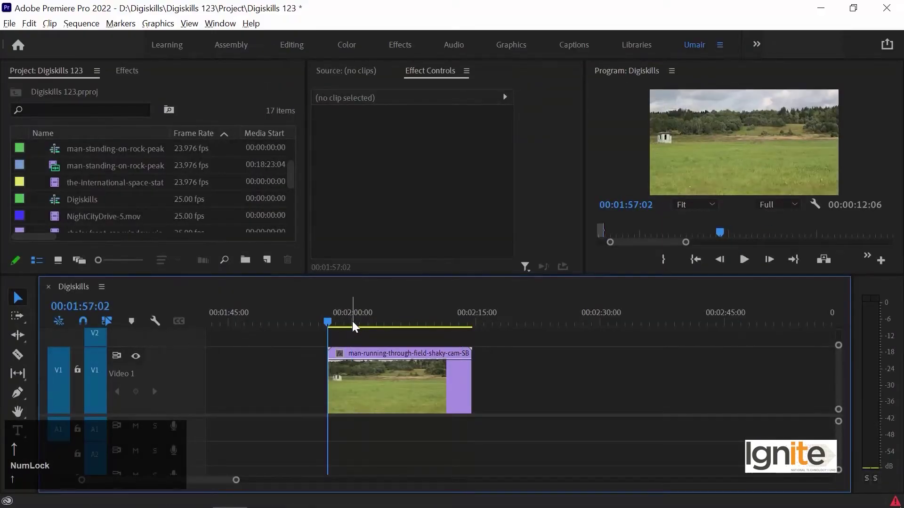
# Step: Search the effects for "stab" and apply Warp Stabilizer to the running-man clip on track V1
pyautogui.click(392, 379)
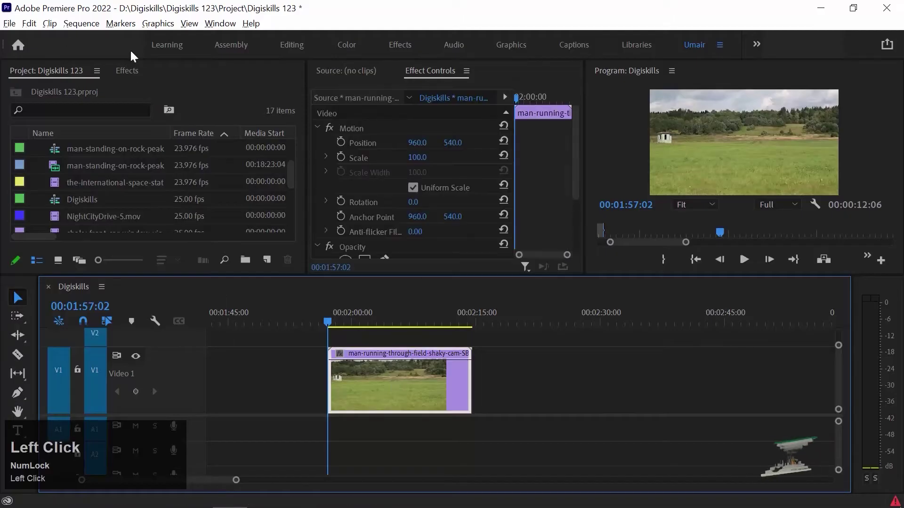
pyautogui.click(131, 70)
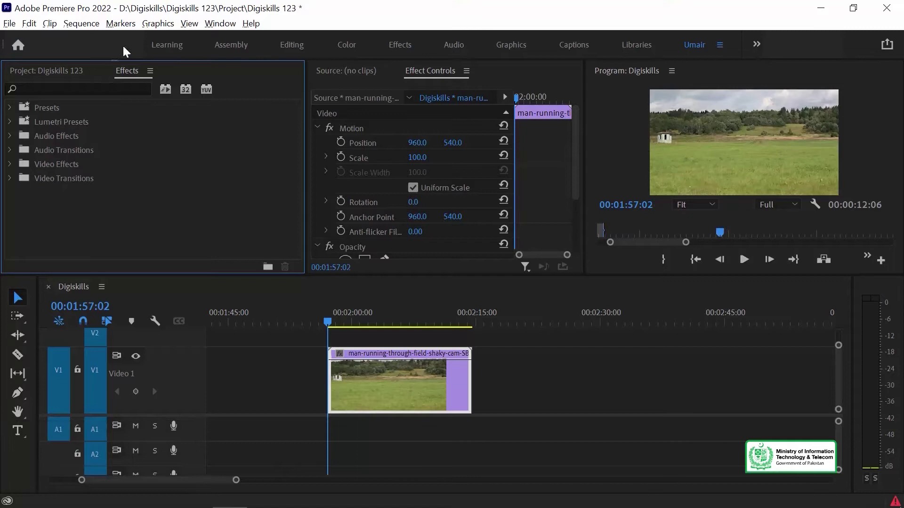
pyautogui.click(33, 90)
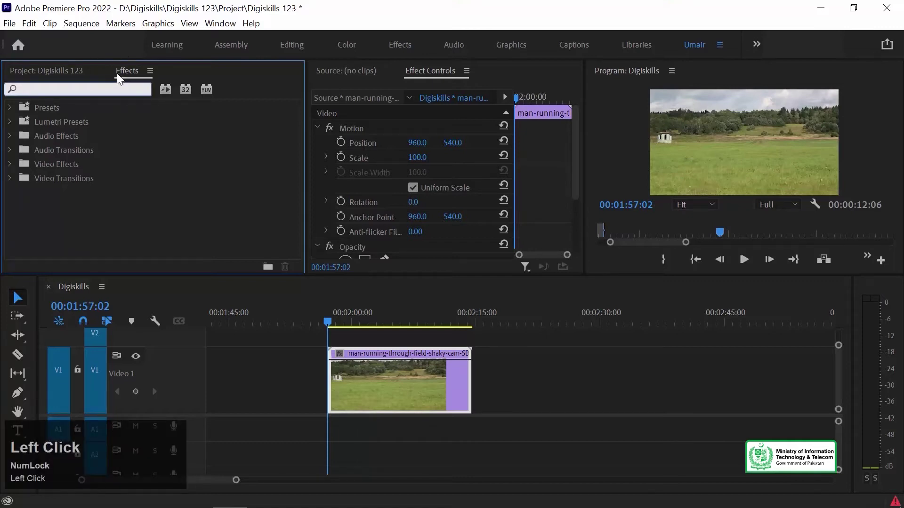
pyautogui.write('stabli')
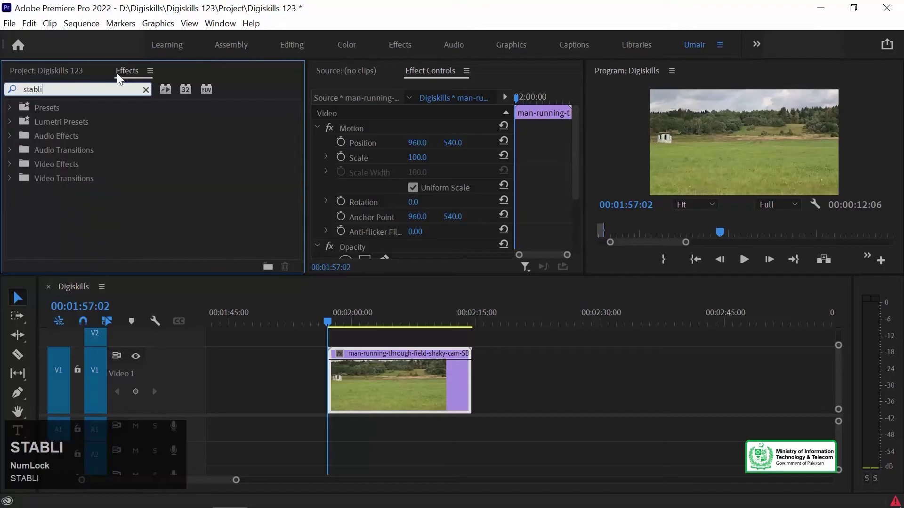
pyautogui.press('BackSpace')
pyautogui.press('BackSpace')
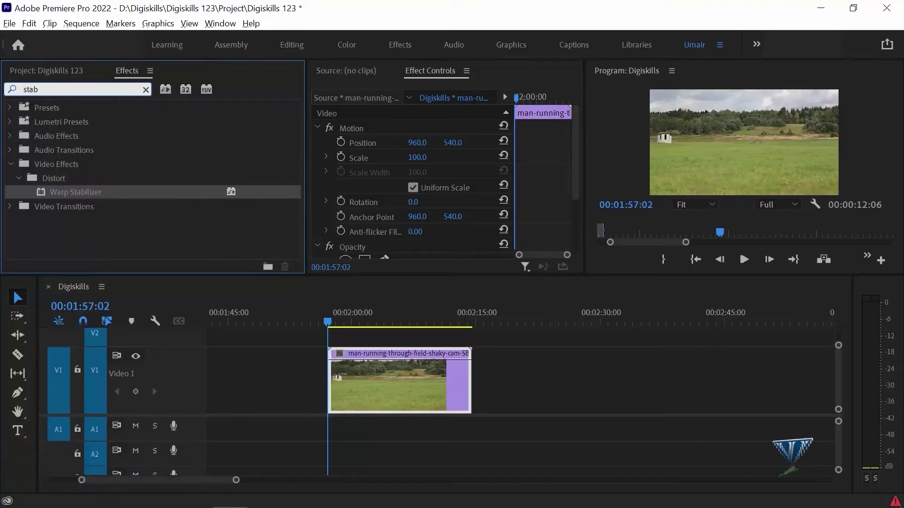
pyautogui.click(41, 88)
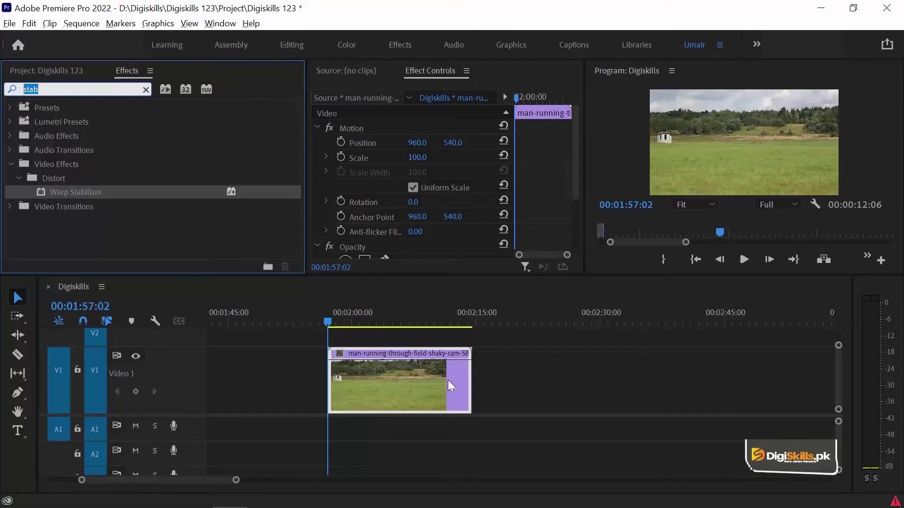
pyautogui.moveTo(42, 191); pyautogui.dragTo(394, 364)
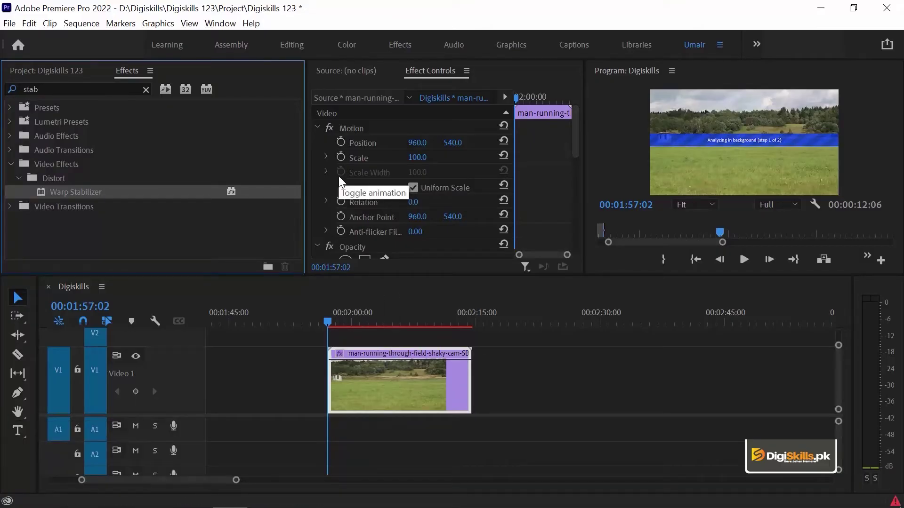
# Step: Bring the clip's Warp Stabilizer settings into view and widen the area that shows them
pyautogui.scroll(-2, 339, 181)
pyautogui.scroll(-3, 338, 175)
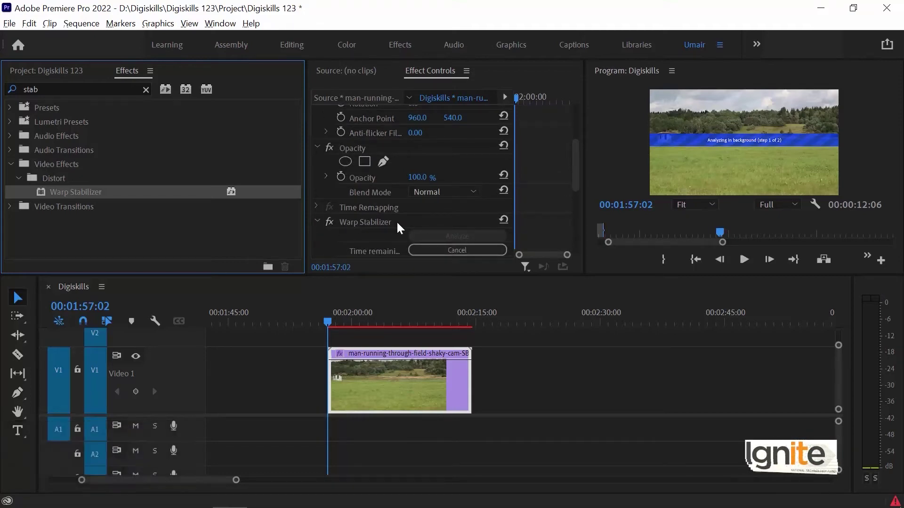
pyautogui.scroll(-1, 398, 216)
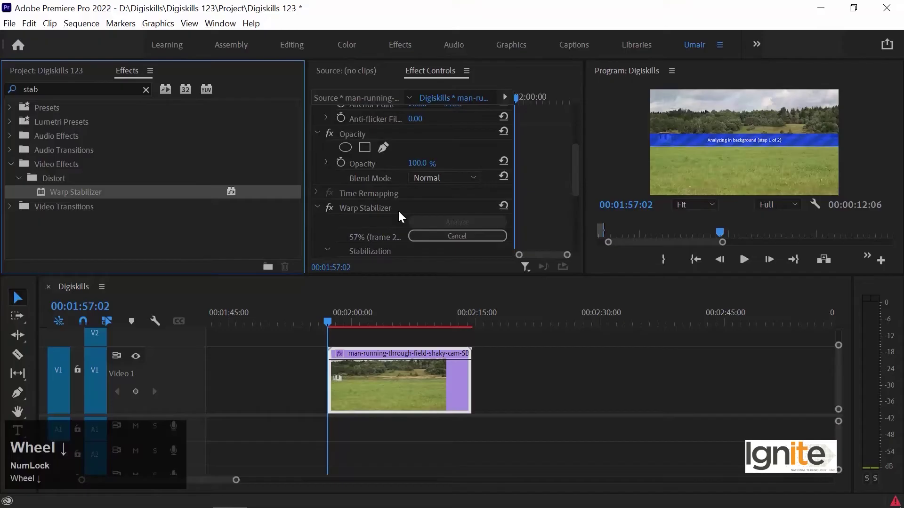
pyautogui.scroll(-1, 382, 231)
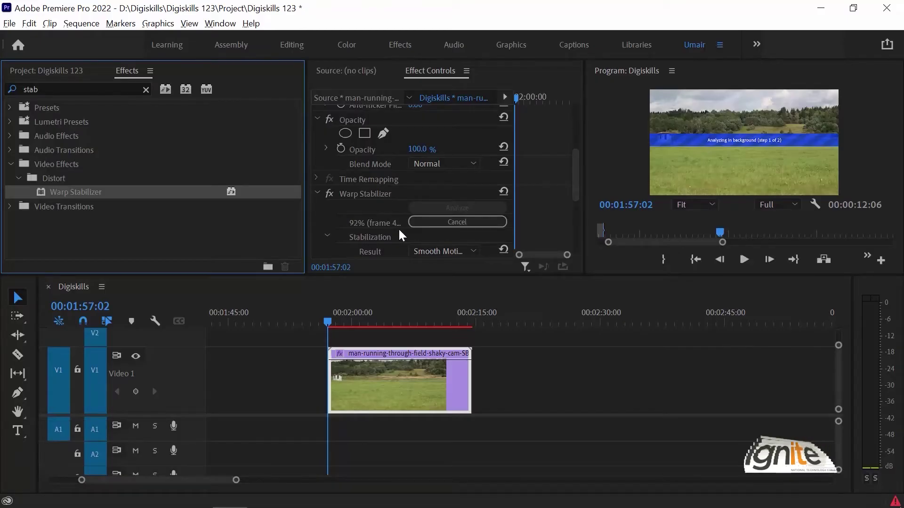
pyautogui.moveTo(586, 217); pyautogui.dragTo(604, 225)
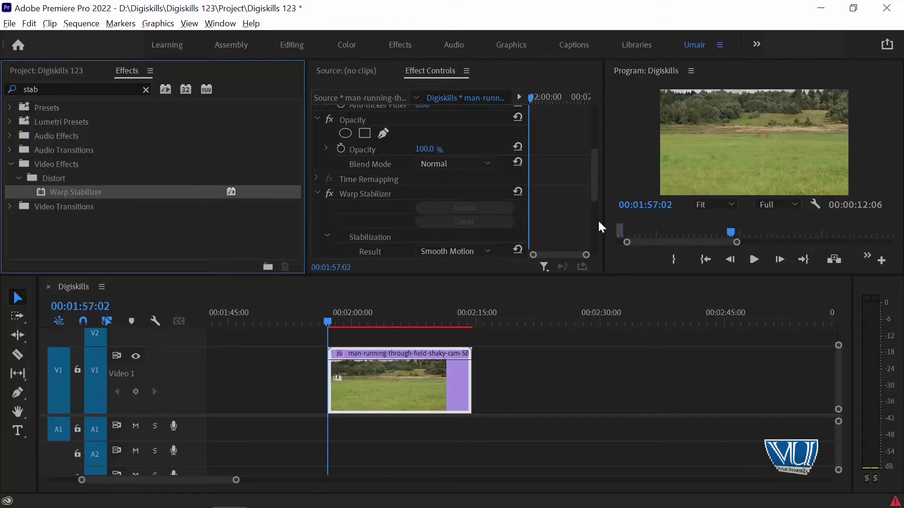
# Step: Play the stabilized clip in a maximized preview, then restore the normal layout
pyautogui.click(632, 134)
pyautogui.press('`')
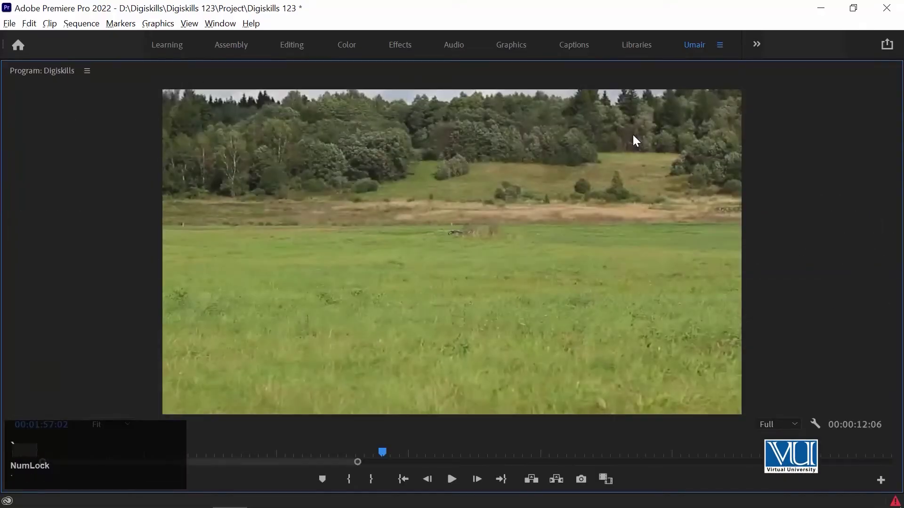
pyautogui.press('space')
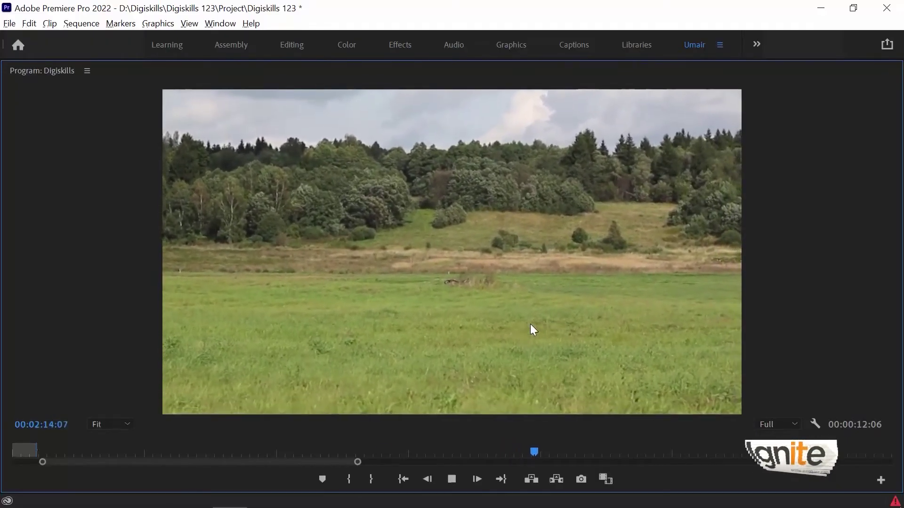
pyautogui.press('space')
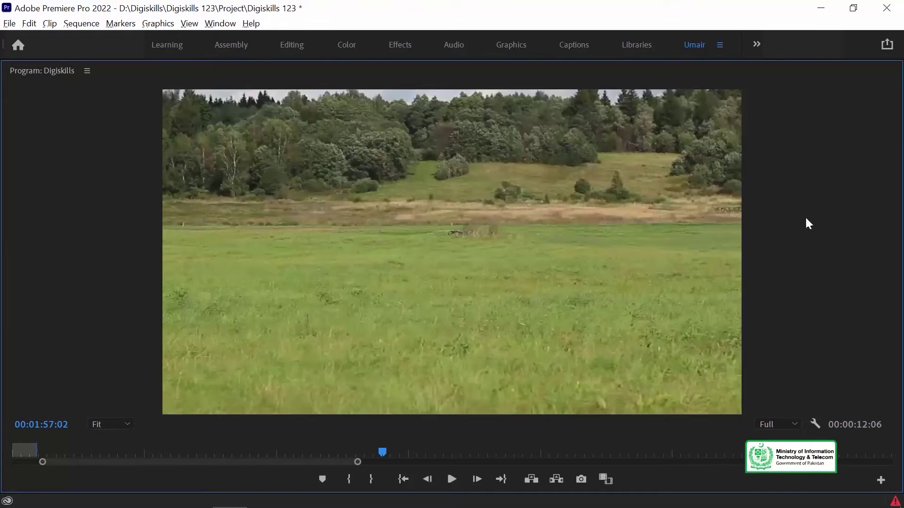
pyautogui.press('`')
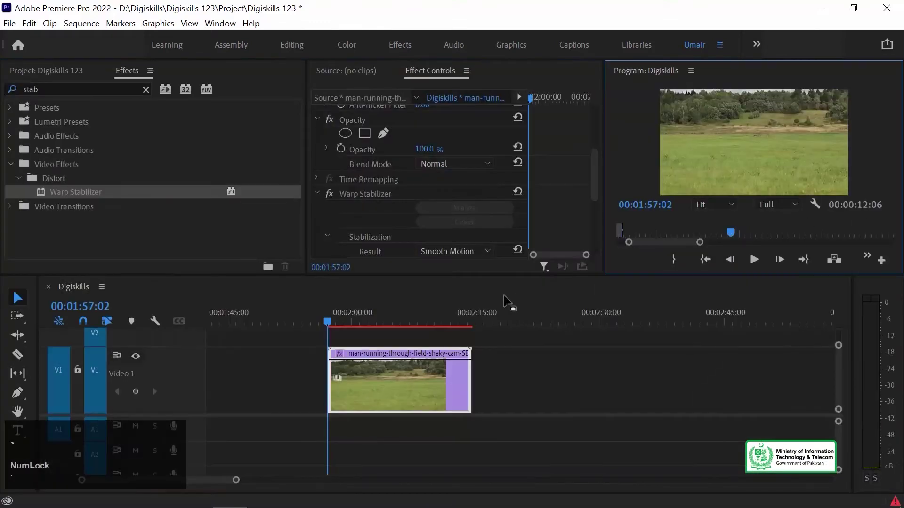
# Step: Reduce the video track height and enlarge the preview and effect settings area above the timeline
pyautogui.click(408, 380)
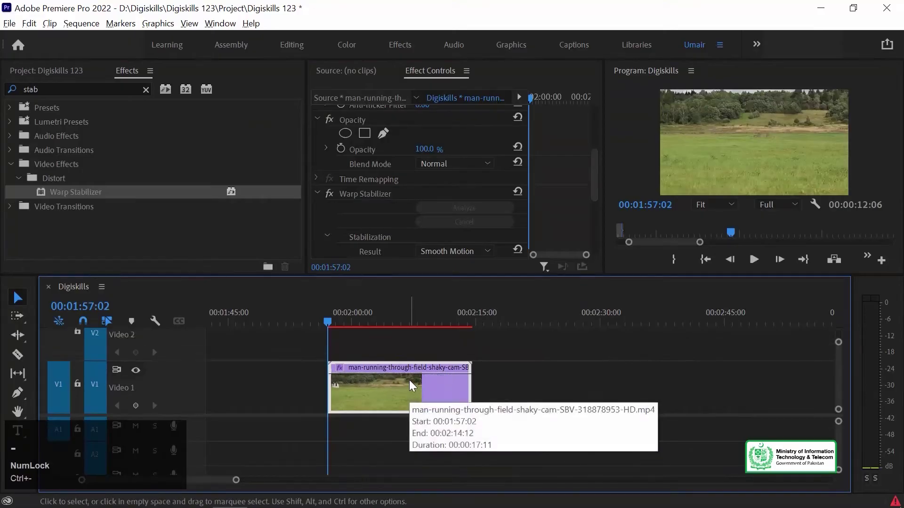
pyautogui.hotkey('ctrl', '-')
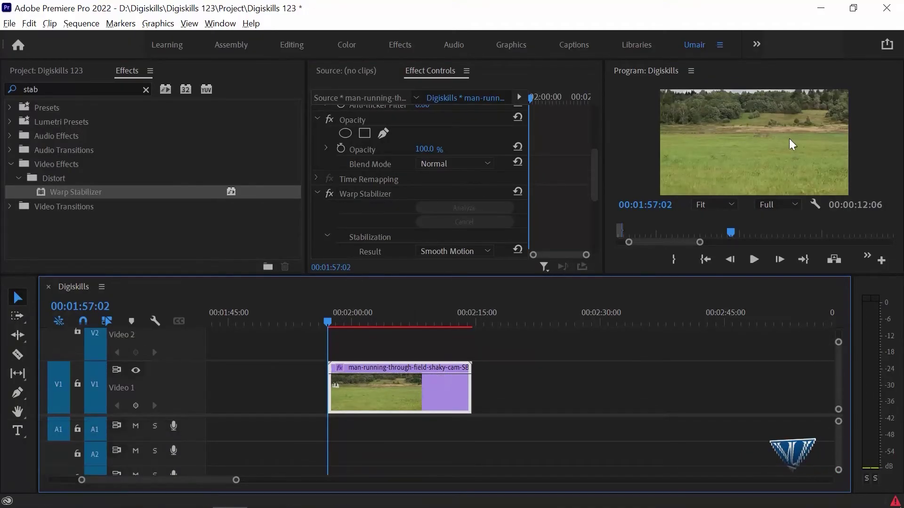
pyautogui.moveTo(682, 277); pyautogui.dragTo(682, 321)
# Step: Toggle Warp Stabilizer off and on twice to compare the frame with and without stabilization
pyautogui.click(331, 194)
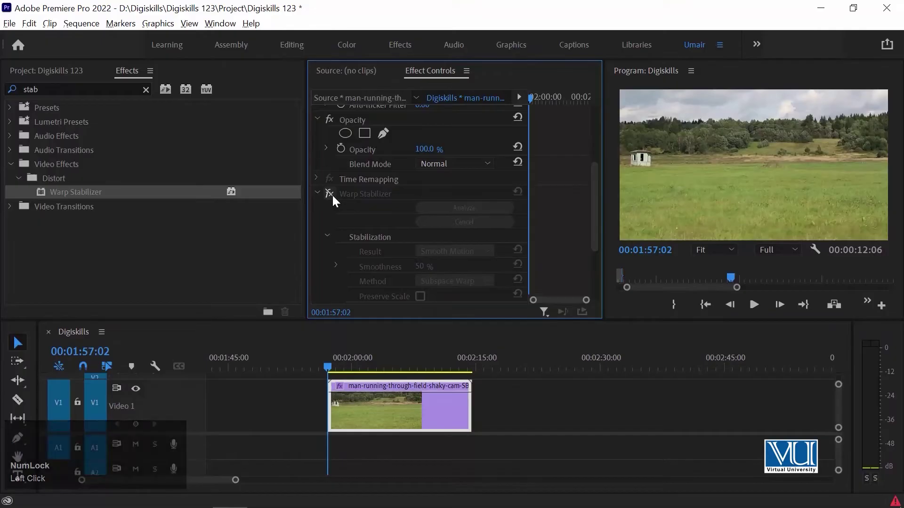
pyautogui.click(332, 195)
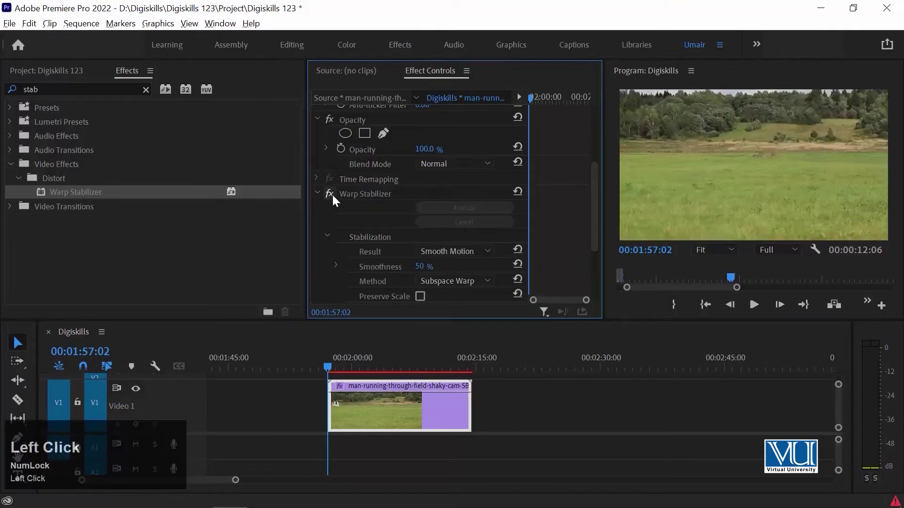
pyautogui.click(332, 194)
pyautogui.click(332, 193)
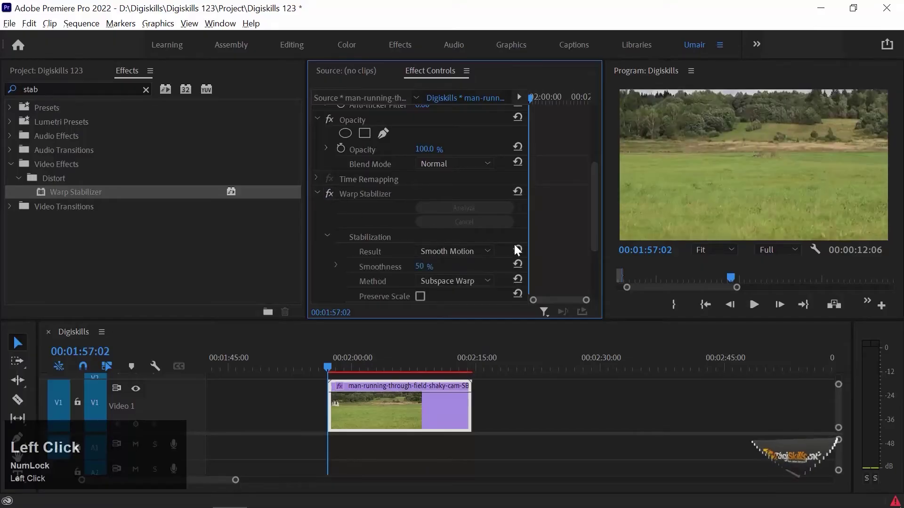
# Step: Set the Warp Stabilizer Result option to No Motion
pyautogui.moveTo(594, 205); pyautogui.dragTo(603, 228)
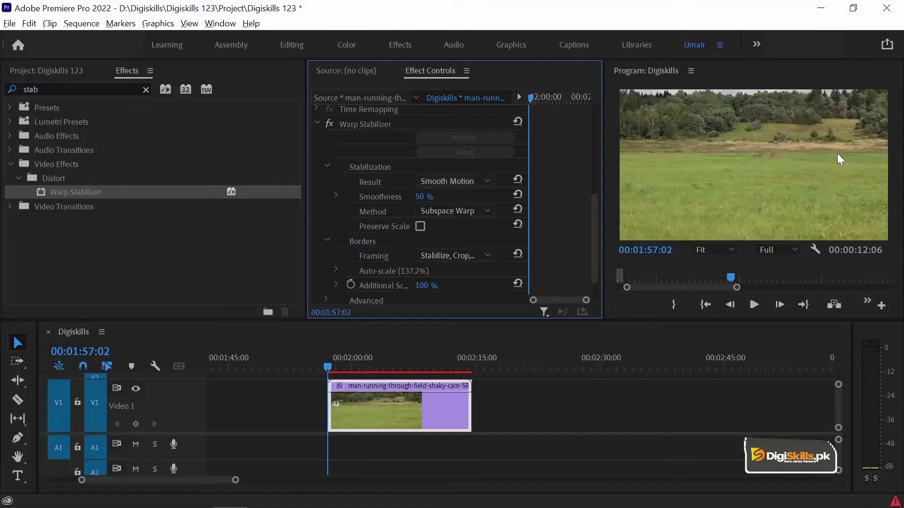
pyautogui.click(468, 178)
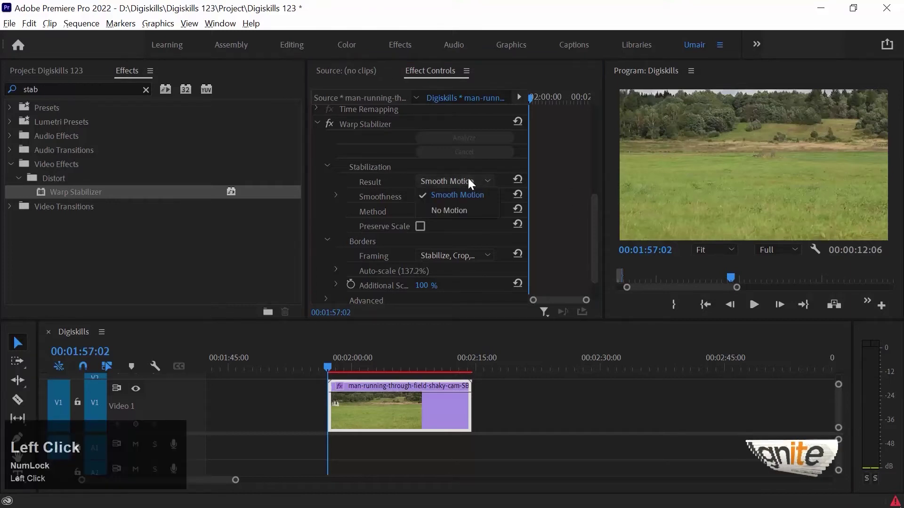
pyautogui.click(462, 207)
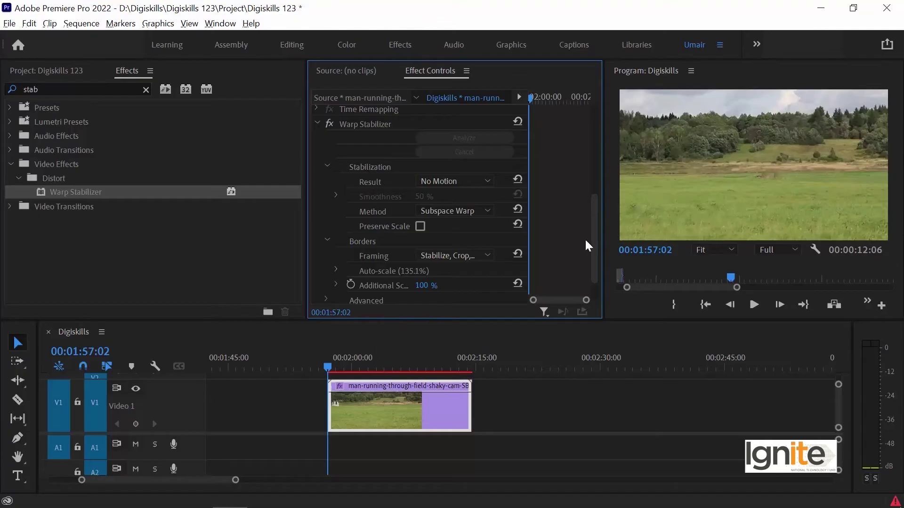
# Step: Review the No Motion stabilization in a maximized preview and return the playhead to the clip's start
pyautogui.moveTo(595, 238); pyautogui.dragTo(594, 172)
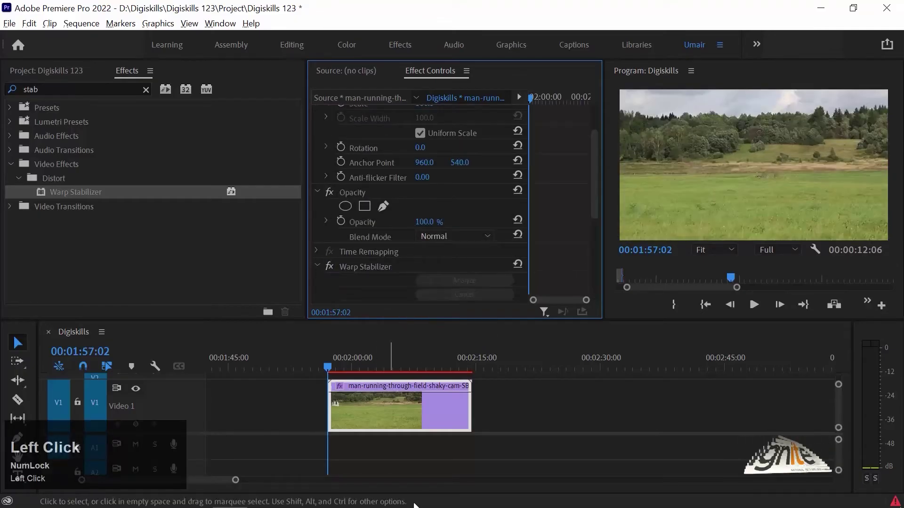
pyautogui.click(403, 420)
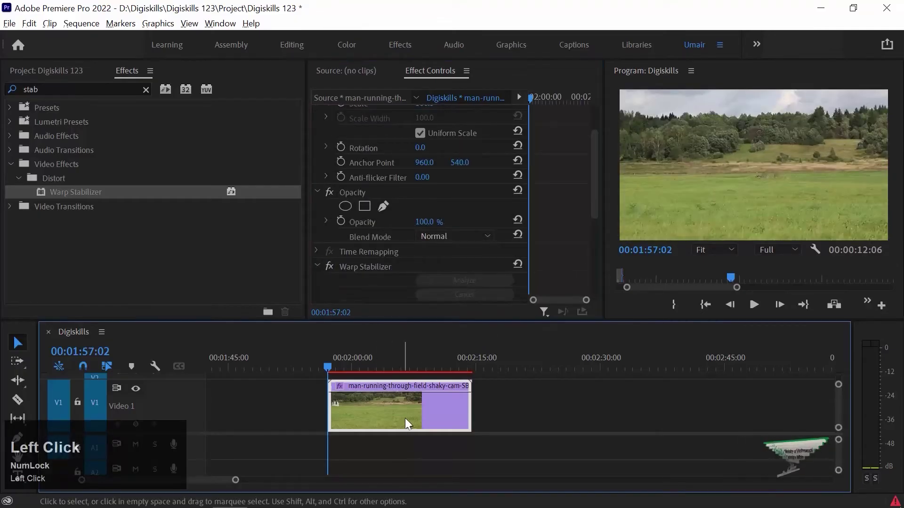
pyautogui.click(625, 129)
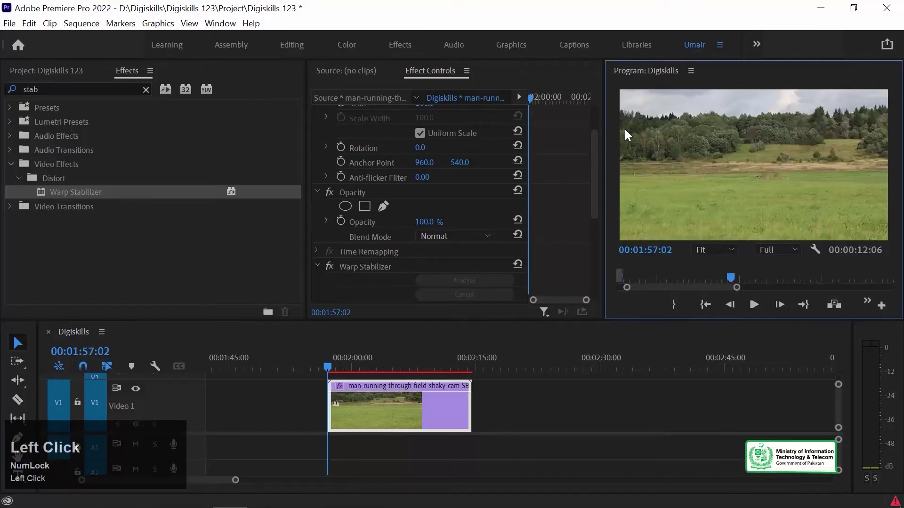
pyautogui.press('`')
pyautogui.press('space')
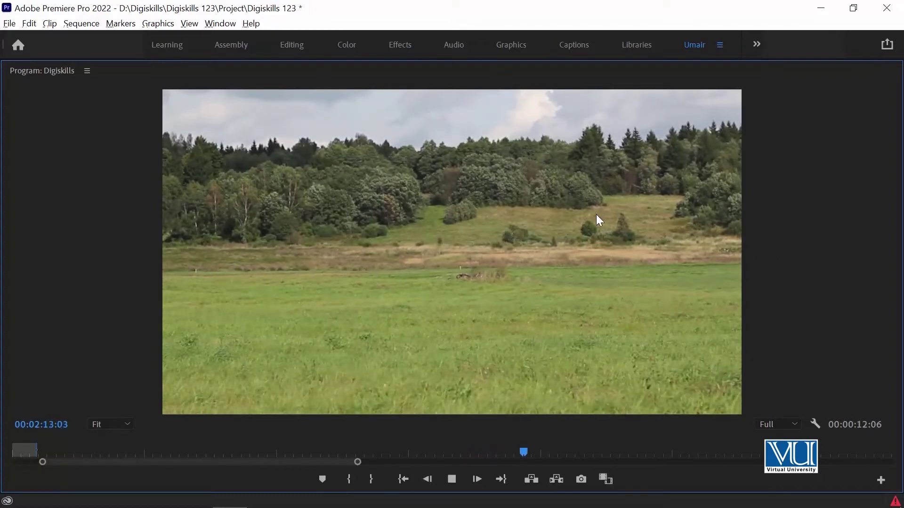
pyautogui.press('space')
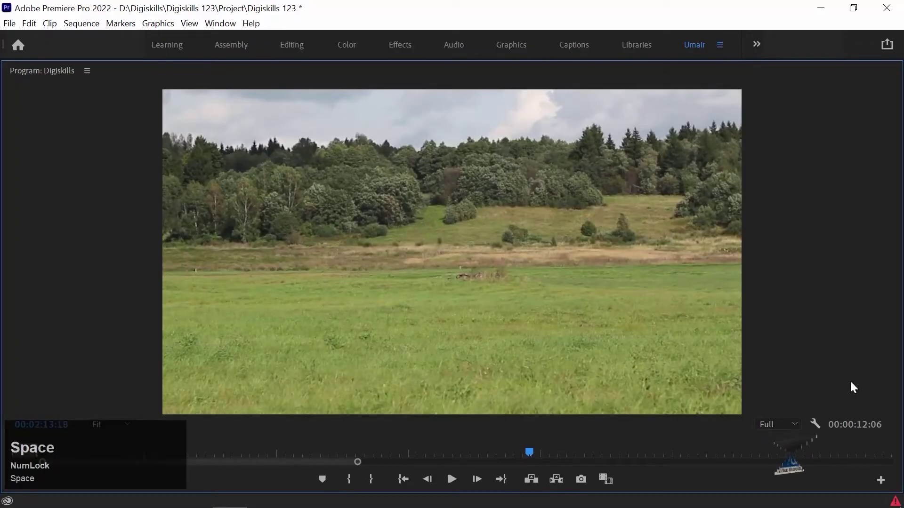
pyautogui.press('`')
pyautogui.click(379, 364)
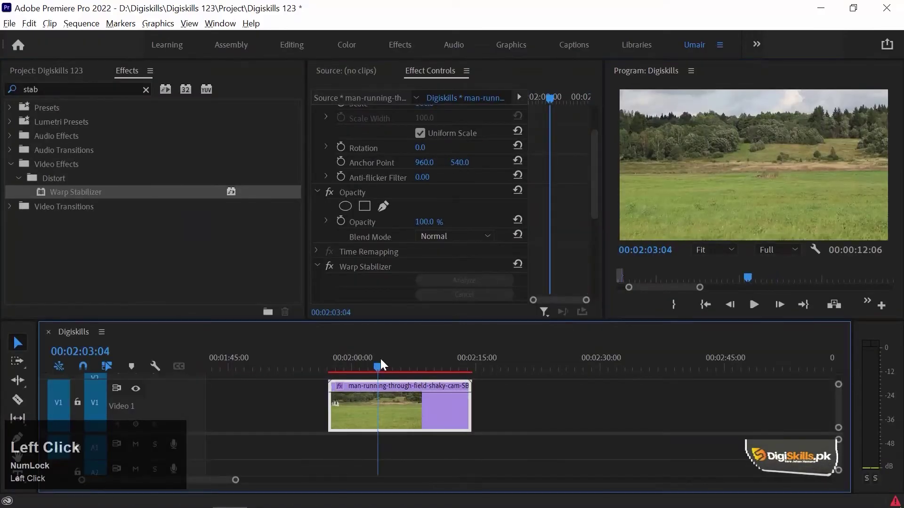
pyautogui.press('Up')
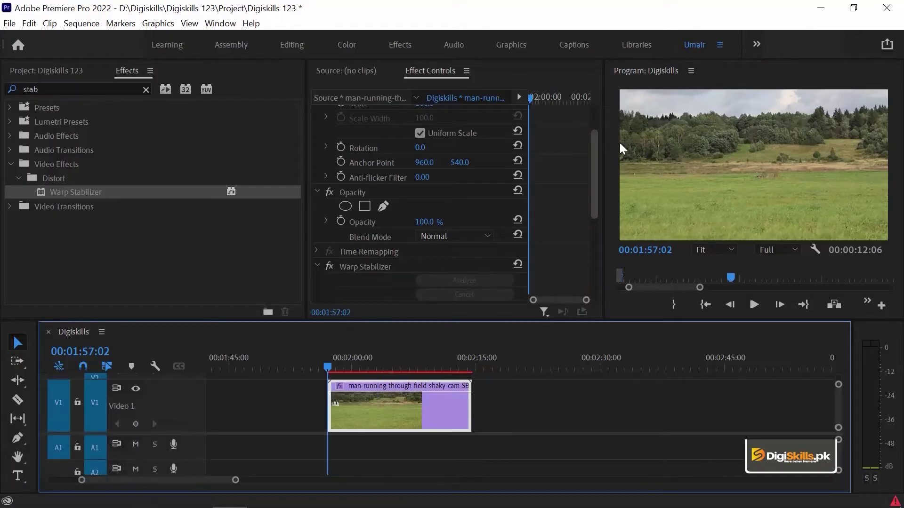
# Step: Move the playhead to 00:01:58:10 and set the Warp Stabilizer Result option back to Smooth Motion
pyautogui.moveTo(598, 155); pyautogui.dragTo(597, 193)
pyautogui.click(340, 369)
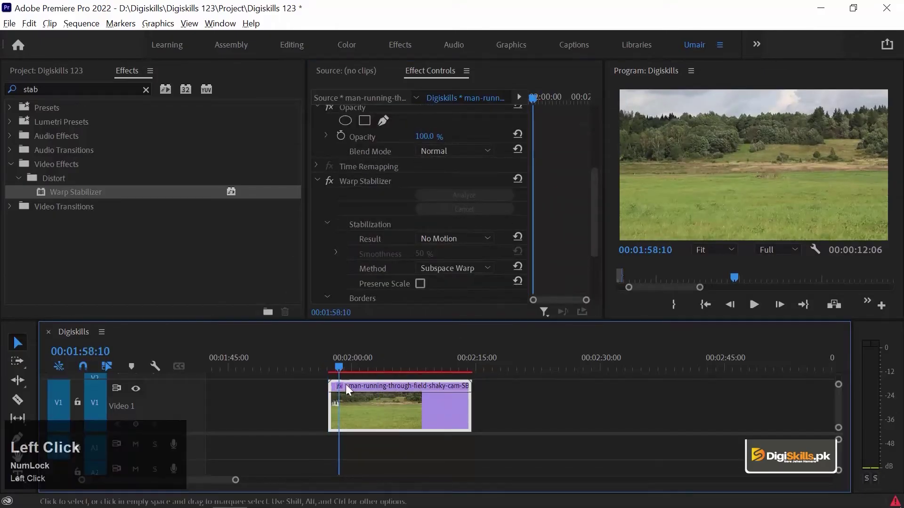
pyautogui.click(486, 237)
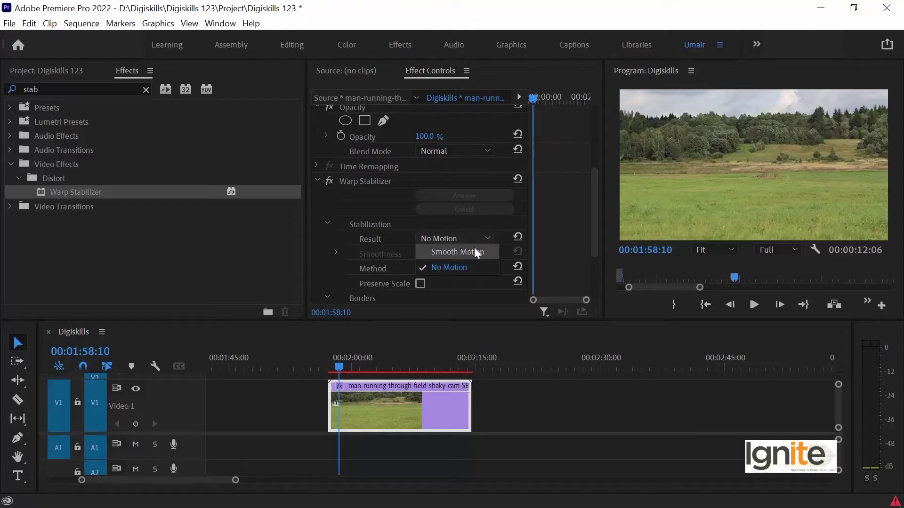
pyautogui.click(474, 249)
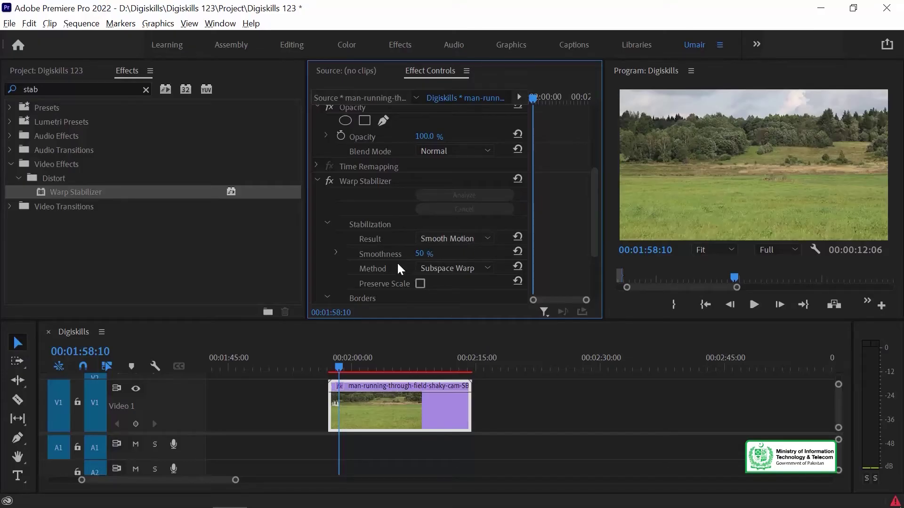
# Step: Set the Warp Stabilizer stabilization Method to Position
pyautogui.scroll(-2, 397, 262)
pyautogui.scroll(-1, 397, 263)
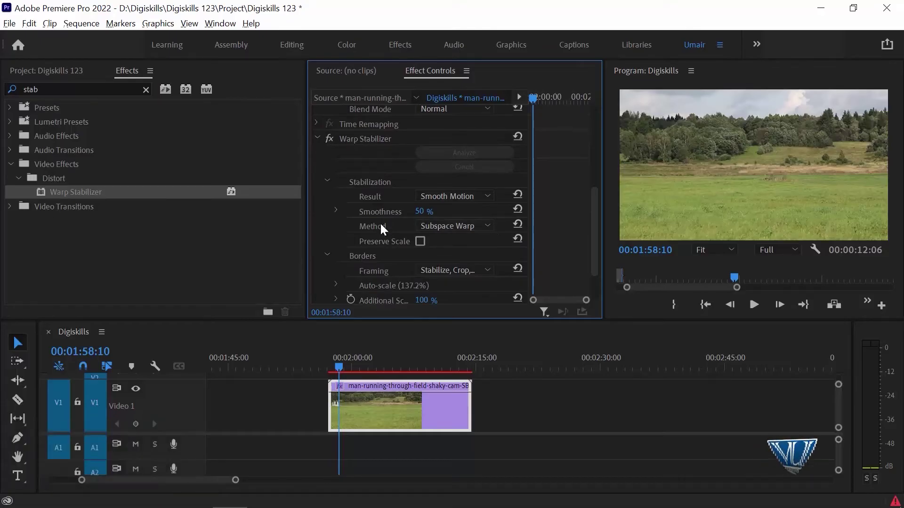
pyautogui.click(481, 224)
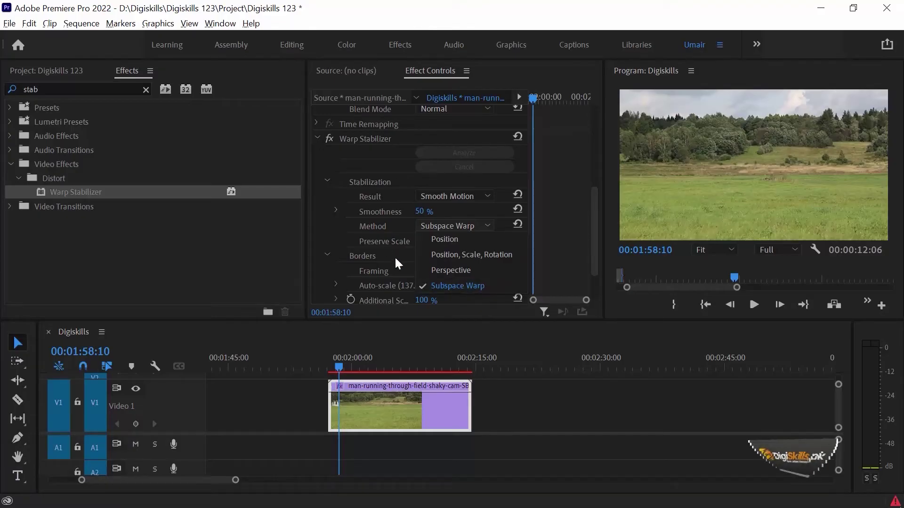
pyautogui.click(441, 239)
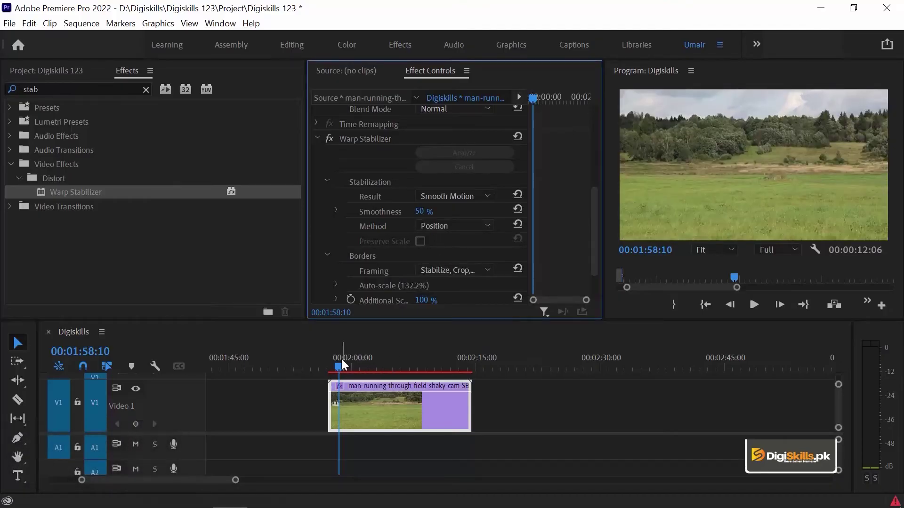
# Step: Move the playhead back to 00:01:57:24 and review the Position stabilization in a maximized program preview
pyautogui.moveTo(341, 365); pyautogui.dragTo(335, 367)
pyautogui.click(616, 134)
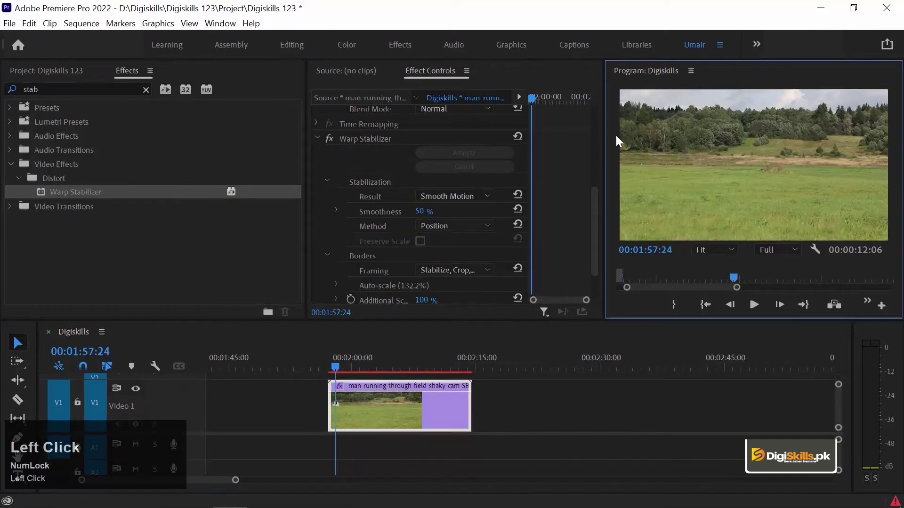
pyautogui.press('`')
pyautogui.press('space')
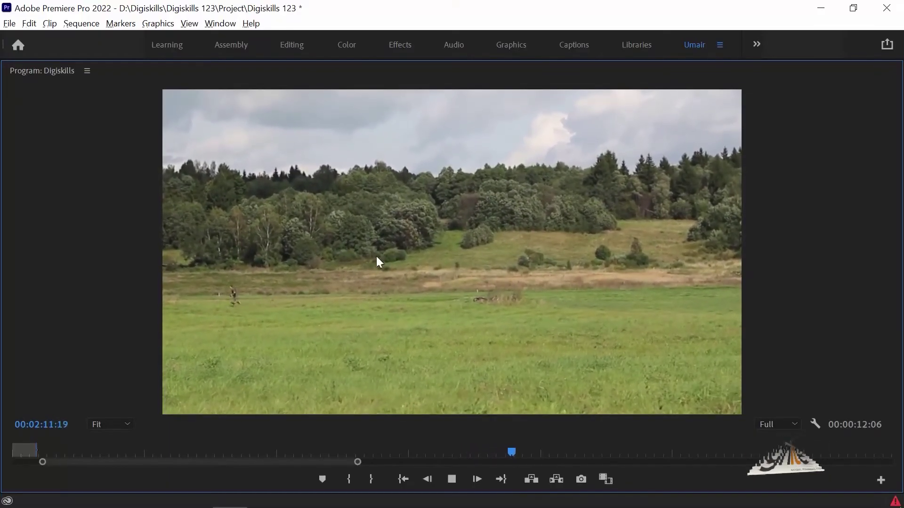
pyautogui.press('space')
pyautogui.press('`')
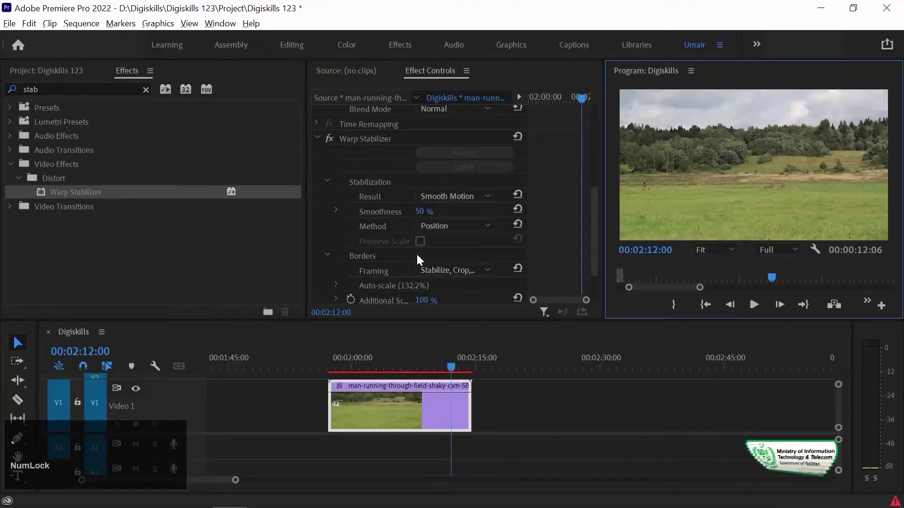
# Step: Set the stabilization Method to Position, Scale, Rotation and review the clip from its start in a maximized preview
pyautogui.click(464, 227)
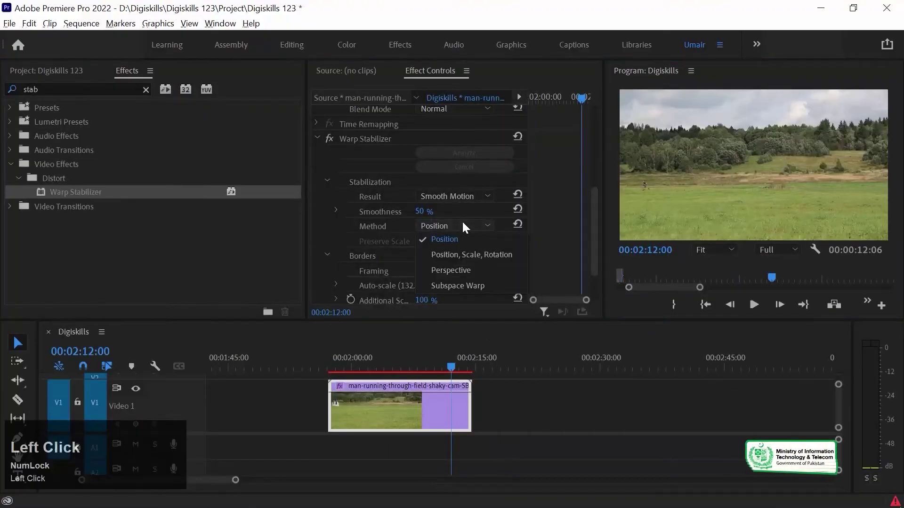
pyautogui.click(508, 255)
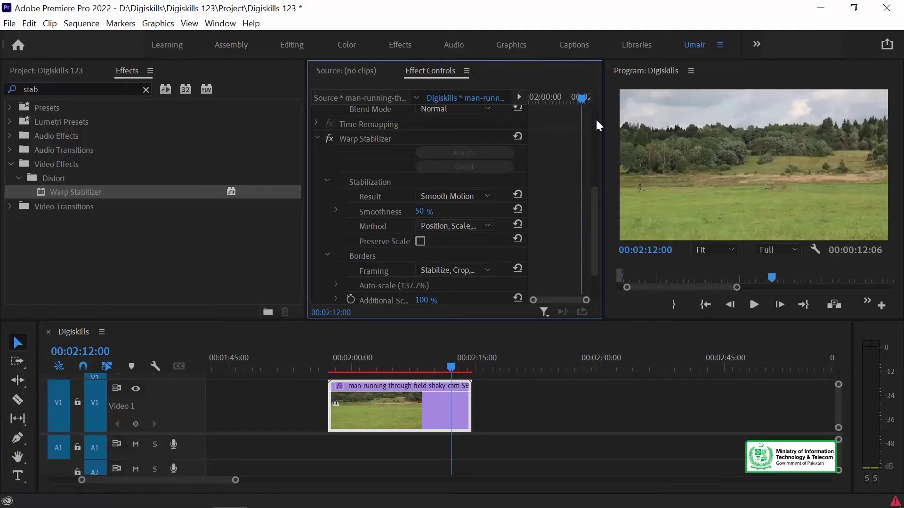
pyautogui.click(612, 112)
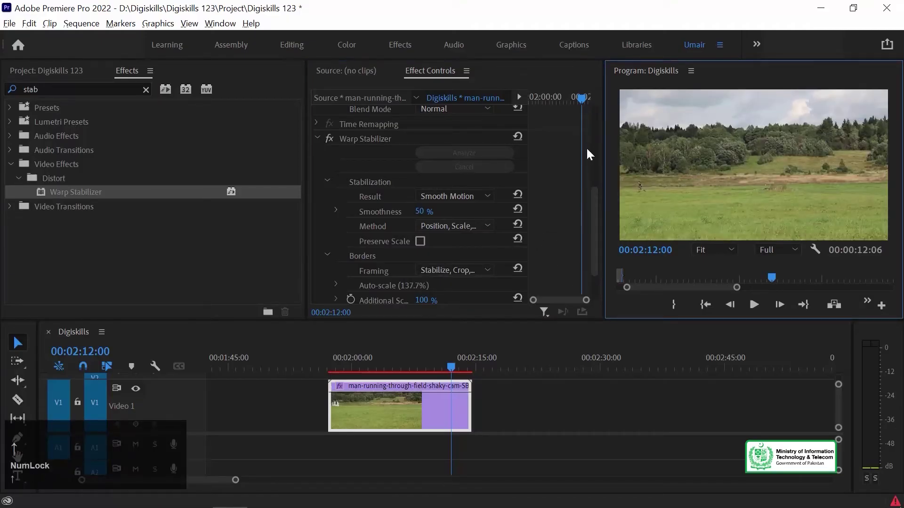
pyautogui.moveTo(350, 362); pyautogui.dragTo(309, 366)
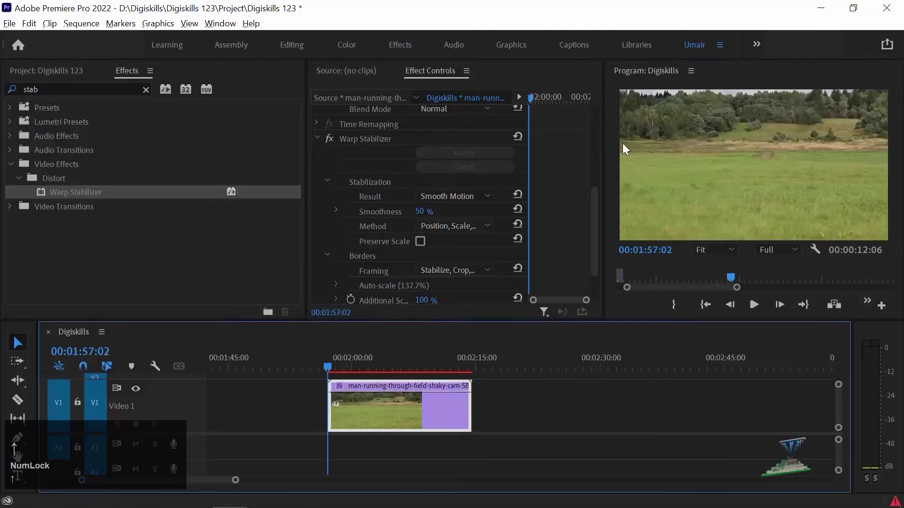
pyautogui.press('`')
pyautogui.press('space')
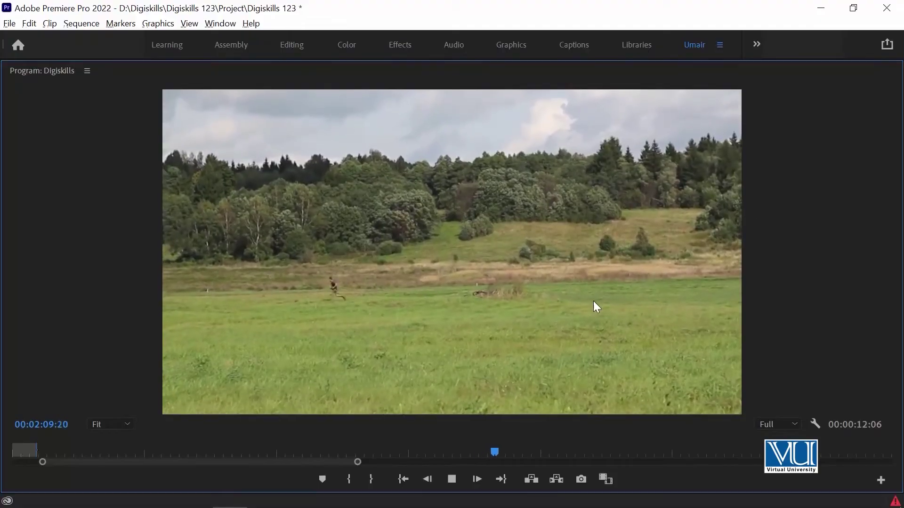
pyautogui.press('space')
pyautogui.press('`')
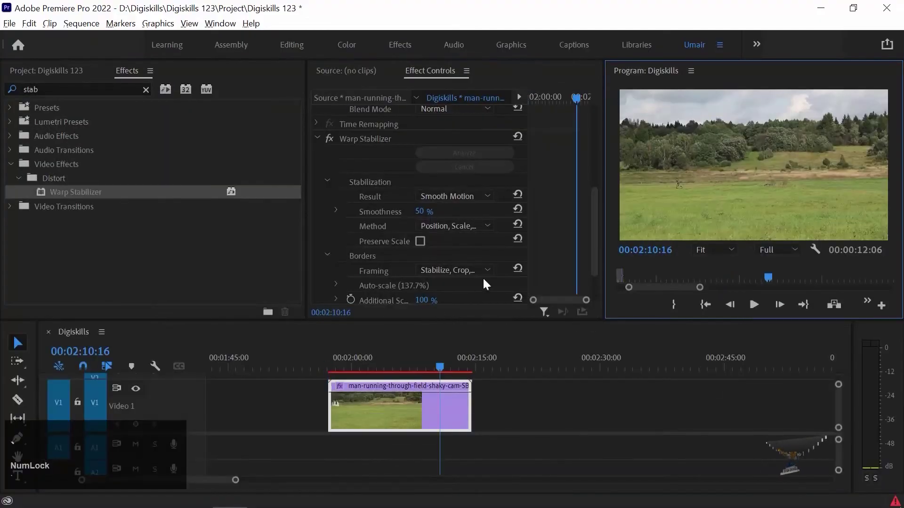
# Step: Set the stabilization Method to Perspective and play the clip in a maximized preview
pyautogui.moveTo(597, 225); pyautogui.dragTo(591, 243)
pyautogui.click(466, 188)
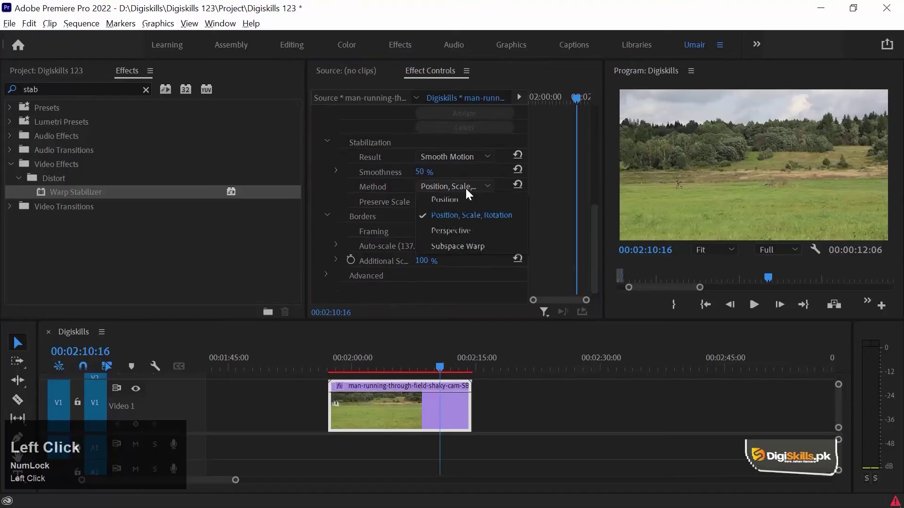
pyautogui.click(474, 230)
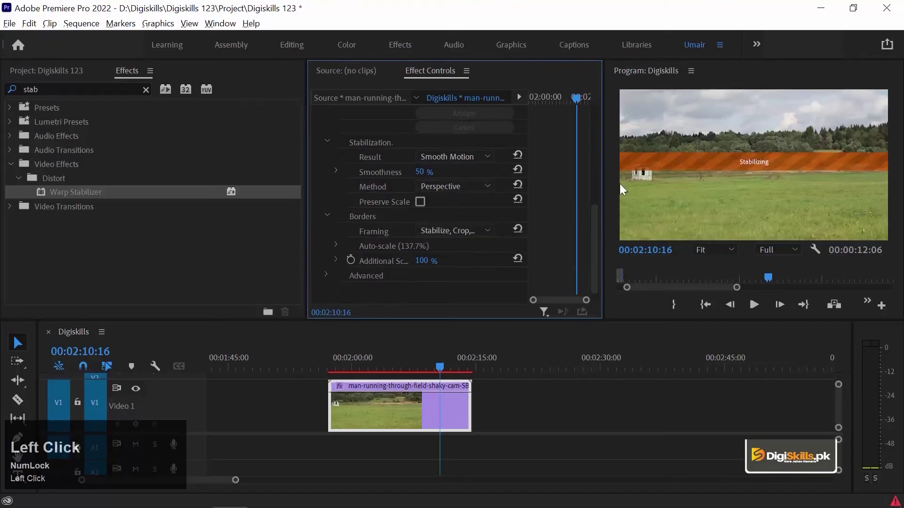
pyautogui.click(620, 165)
pyautogui.press('`')
pyautogui.press('space')
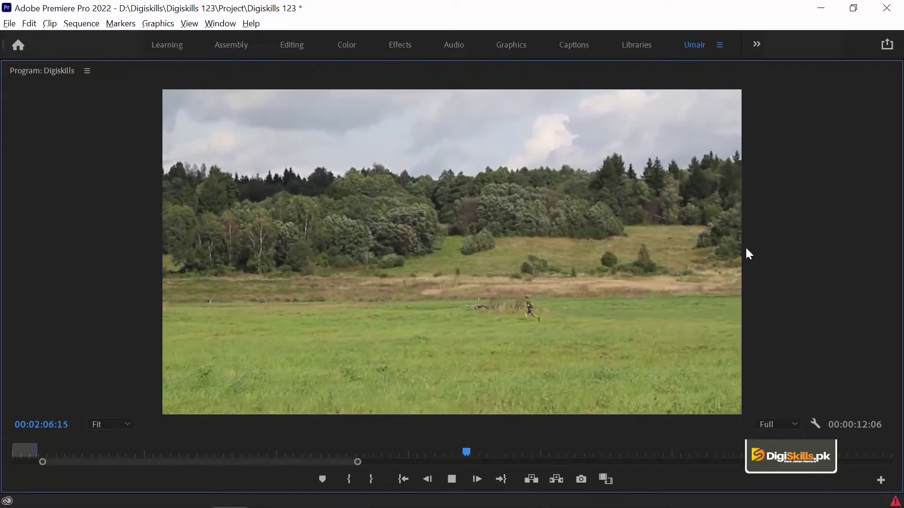
pyautogui.press('space')
pyautogui.press('`')
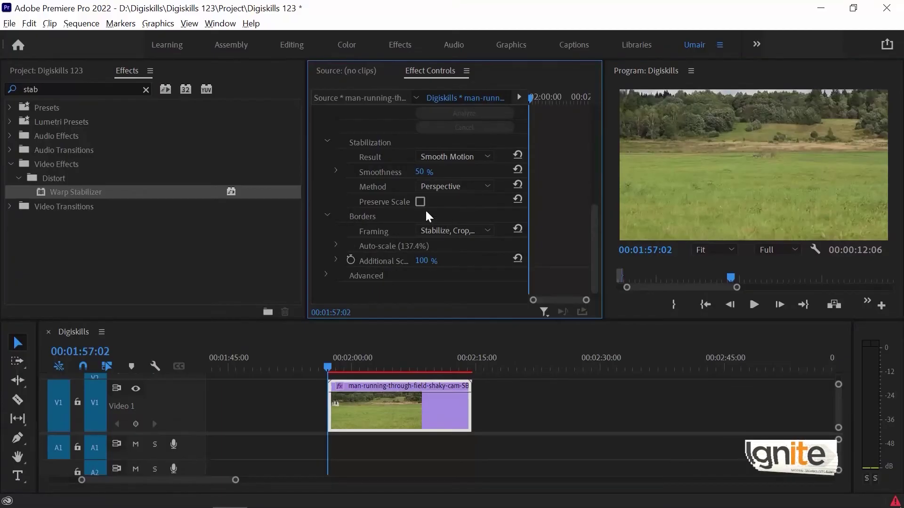
# Step: Set the stabilization Method back to Subspace Warp and play the clip from its start in a maximized preview
pyautogui.click(460, 187)
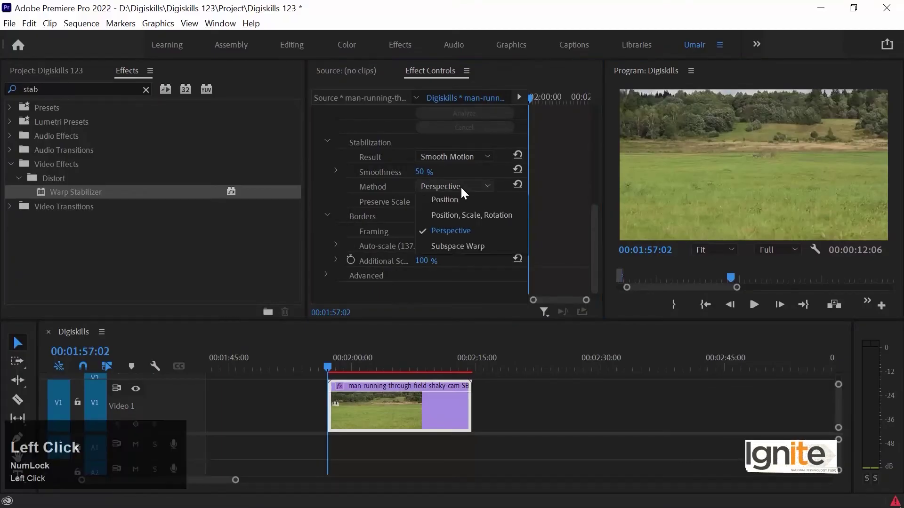
pyautogui.click(478, 246)
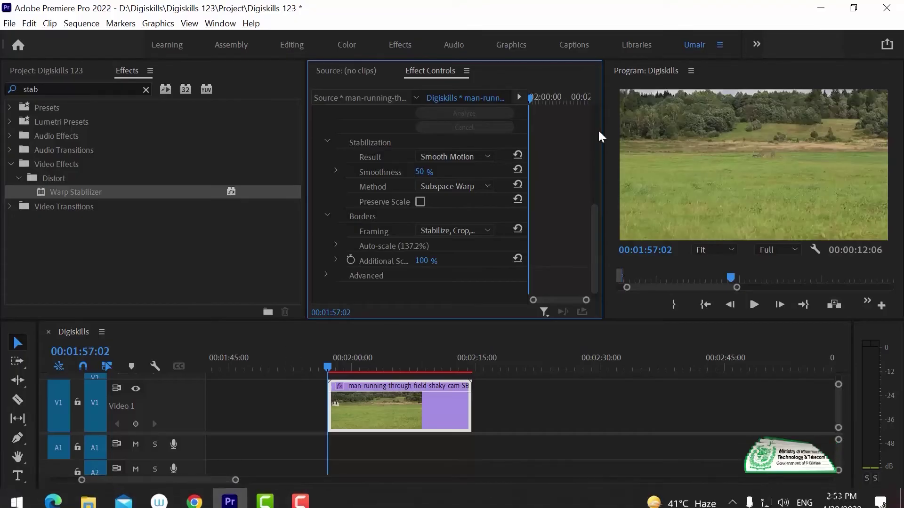
pyautogui.click(608, 114)
pyautogui.press('`')
pyautogui.press('space')
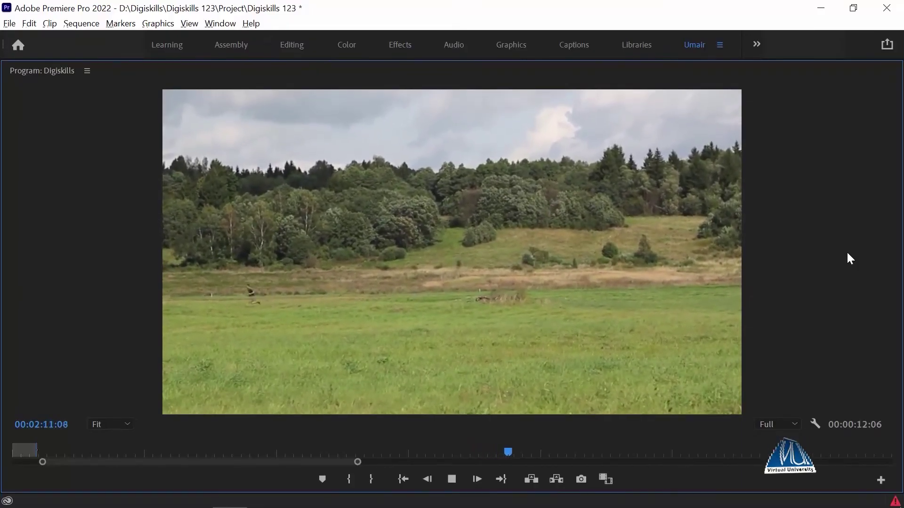
pyautogui.press('`')
pyautogui.press('space')
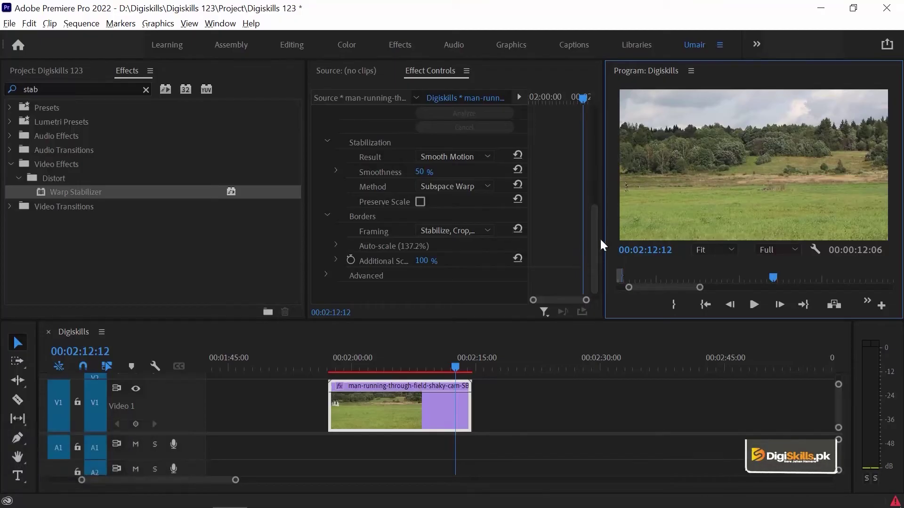
# Step: Move the playhead back to 00:02:00:02 and set the Warp Stabilizer Framing under Borders to Stabilize Only
pyautogui.moveTo(596, 235); pyautogui.dragTo(601, 183)
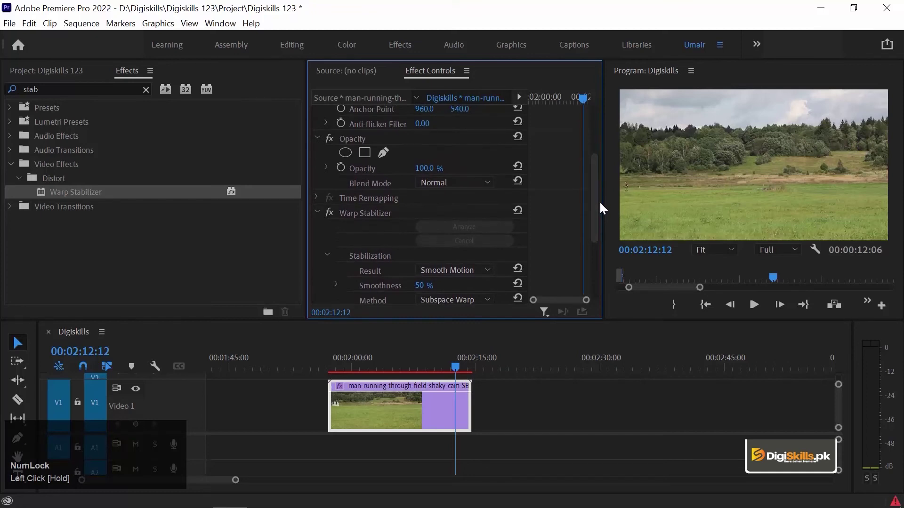
pyautogui.click(402, 359)
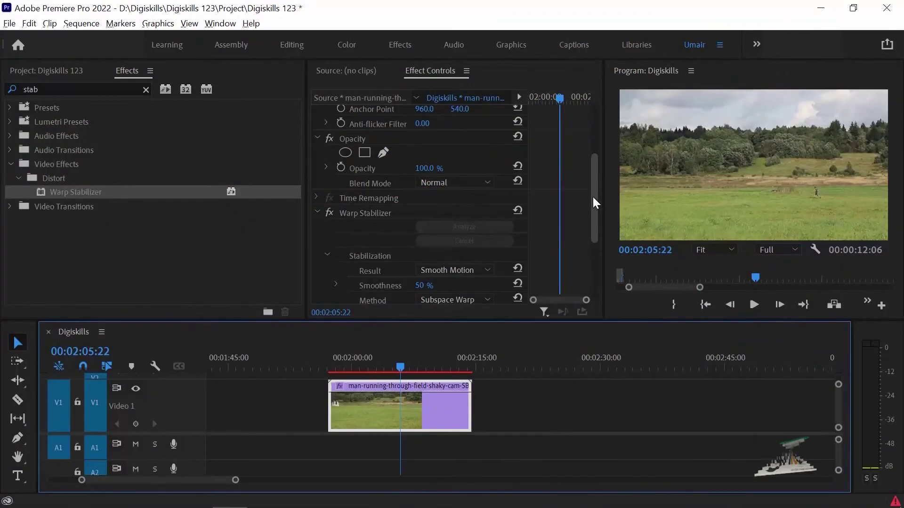
pyautogui.moveTo(592, 197); pyautogui.dragTo(577, 235)
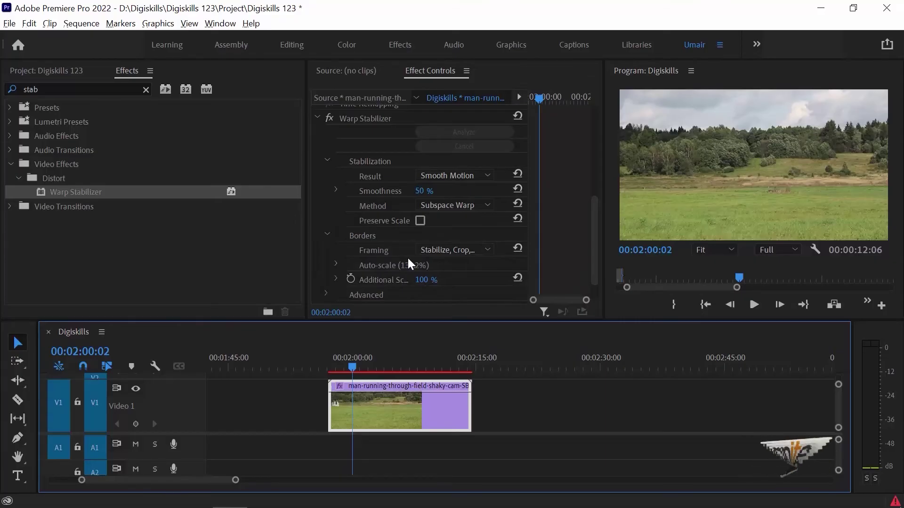
pyautogui.click(466, 248)
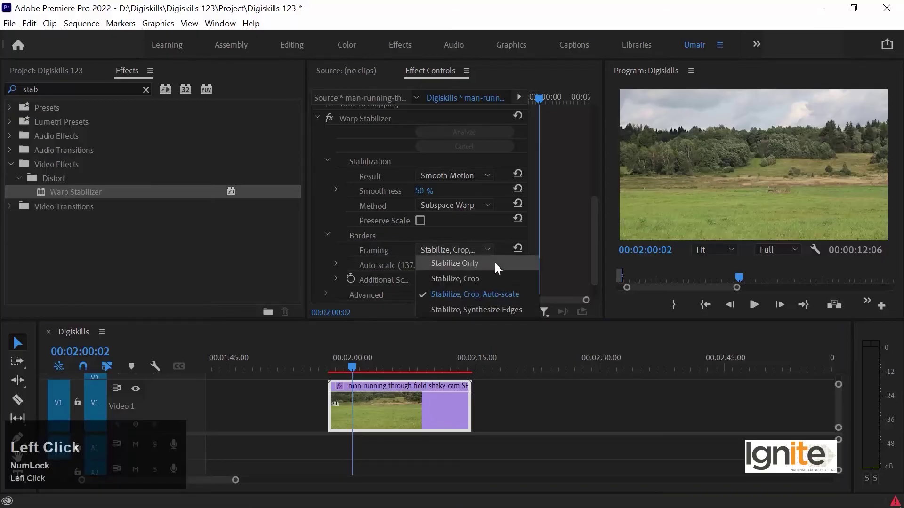
pyautogui.click(495, 263)
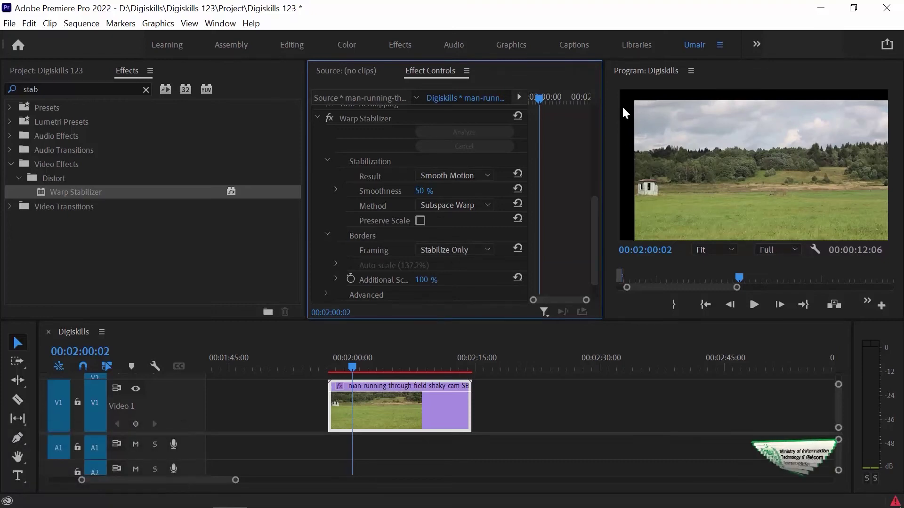
# Step: Review the Stabilize Only framing by playing the clip in a maximized program preview
pyautogui.click(609, 104)
pyautogui.press('`')
pyautogui.press('space')
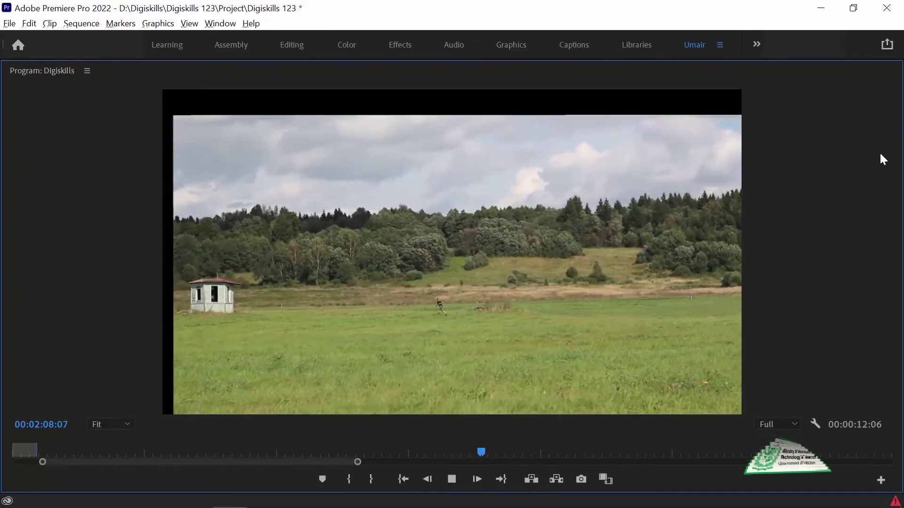
pyautogui.press('space')
pyautogui.press('`')
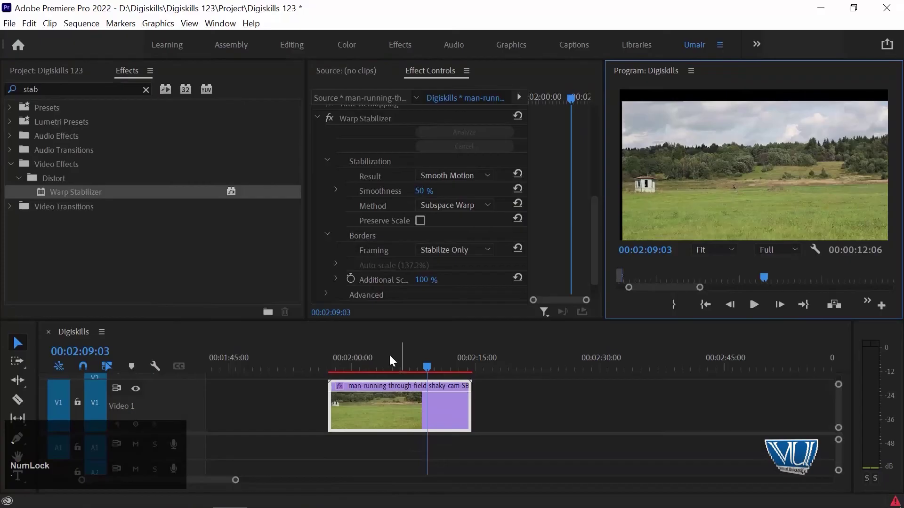
# Step: Set the Framing to Stabilize, Crop and play the clip from its start in a maximized preview
pyautogui.click(469, 250)
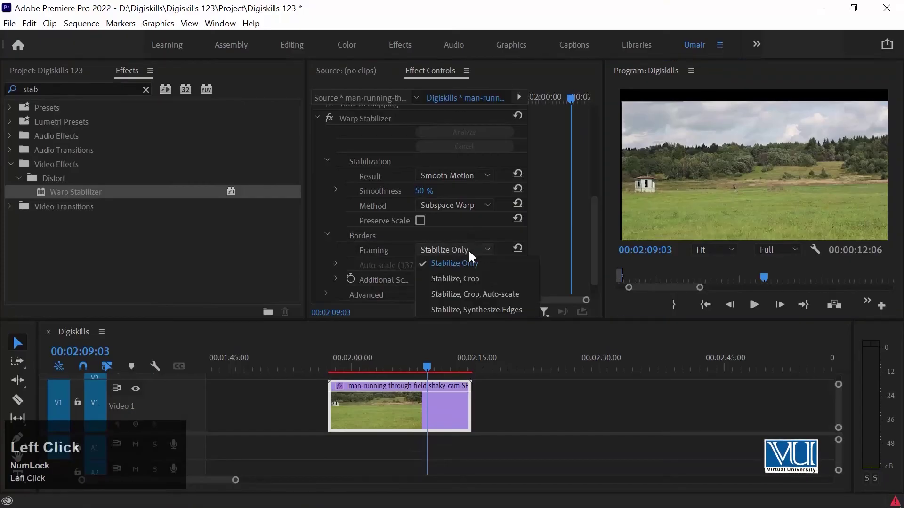
pyautogui.click(487, 278)
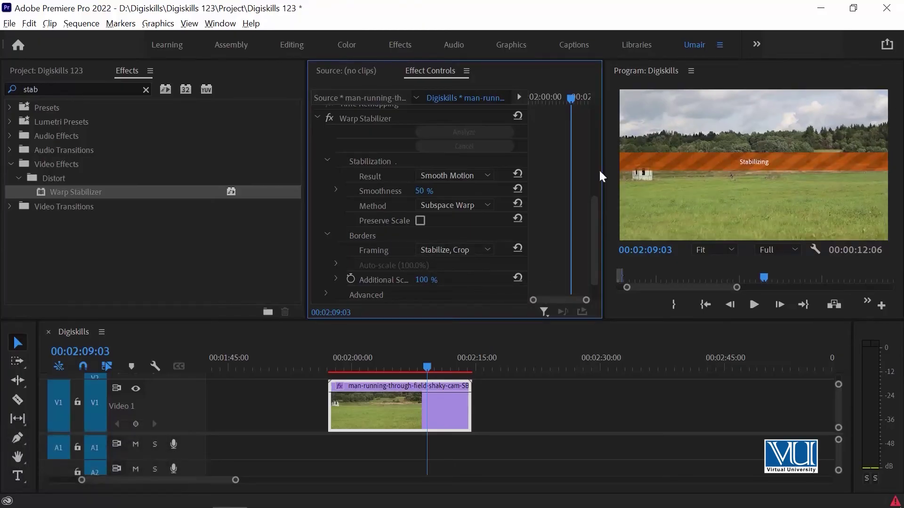
pyautogui.click(473, 246)
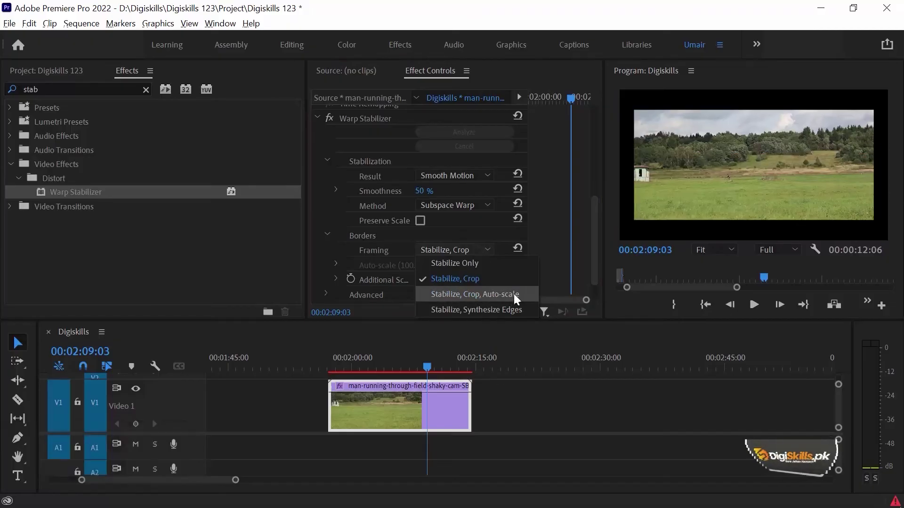
pyautogui.moveTo(329, 366); pyautogui.dragTo(327, 367)
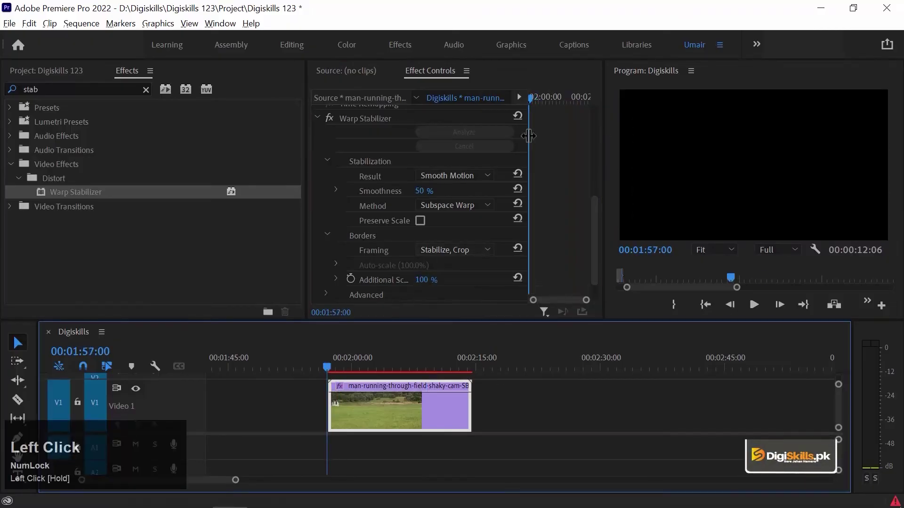
pyautogui.click(611, 113)
pyautogui.press('`')
pyautogui.press('space')
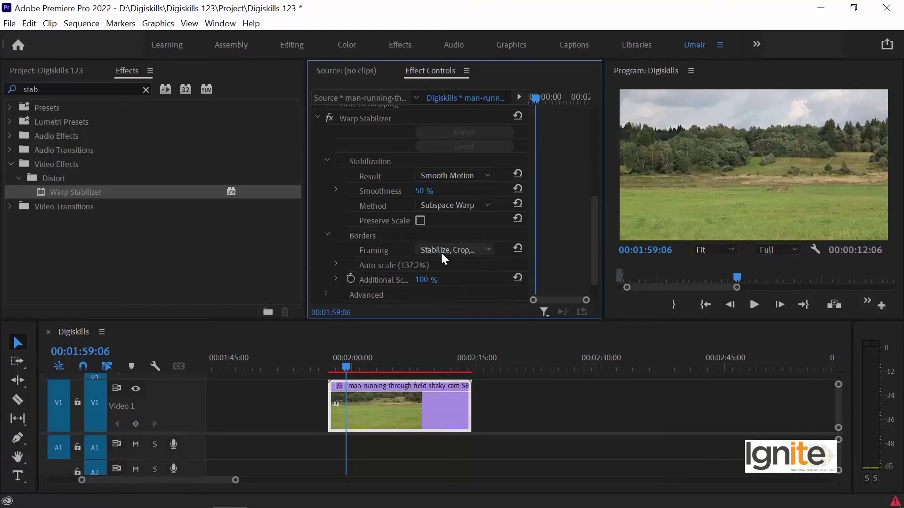
# Step: Play the clip with the Stabilize, Crop, Auto-scale framing and return the playhead to the clip's start
pyautogui.click(367, 365)
pyautogui.press('space')
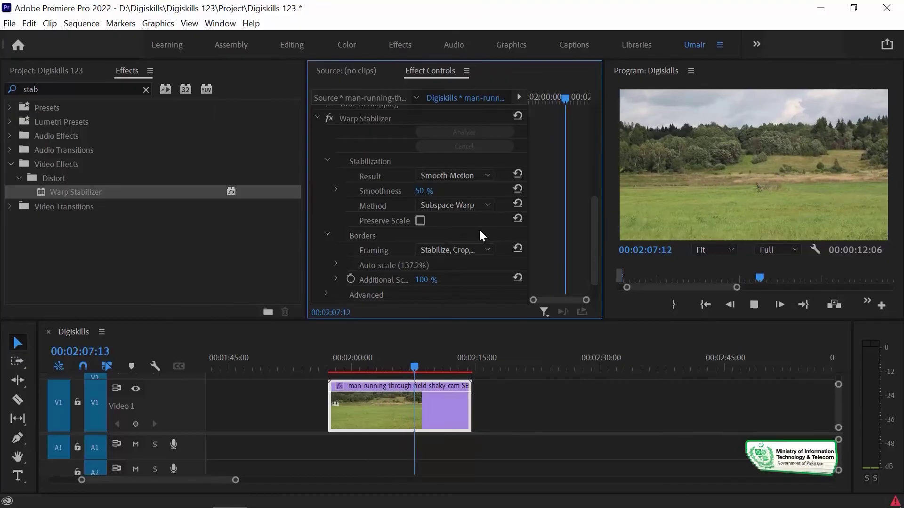
pyautogui.press('Up')
# Step: Set the Warp Stabilizer Framing to Stabilize, Synthesize Edges and play the clip to examine its borders
pyautogui.scroll(-2, 479, 229)
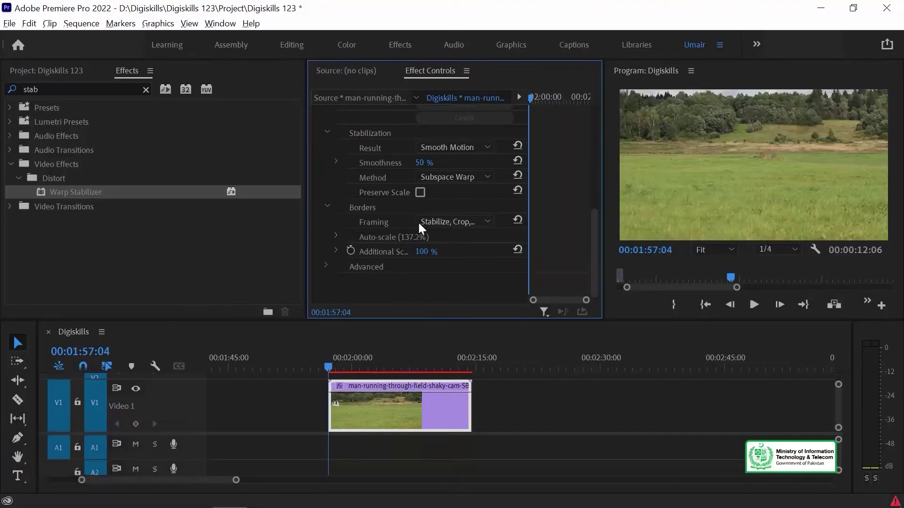
pyautogui.click(447, 221)
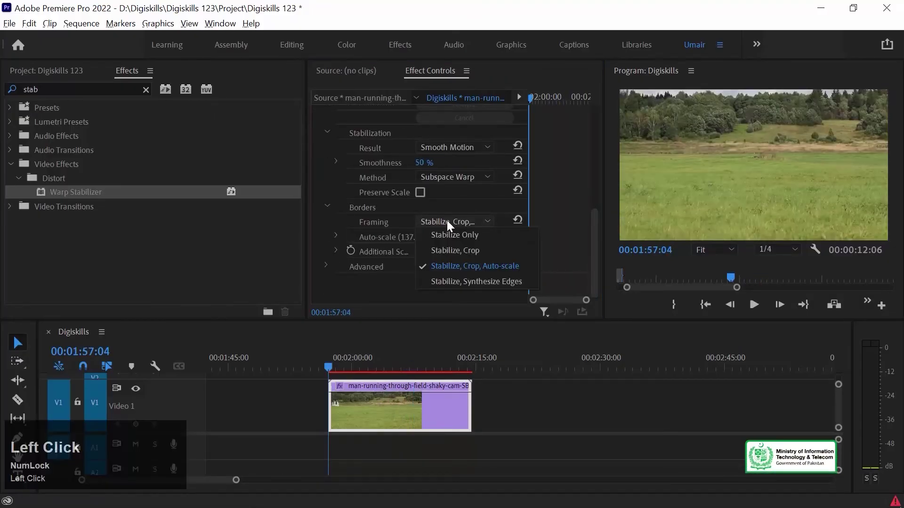
pyautogui.click(461, 281)
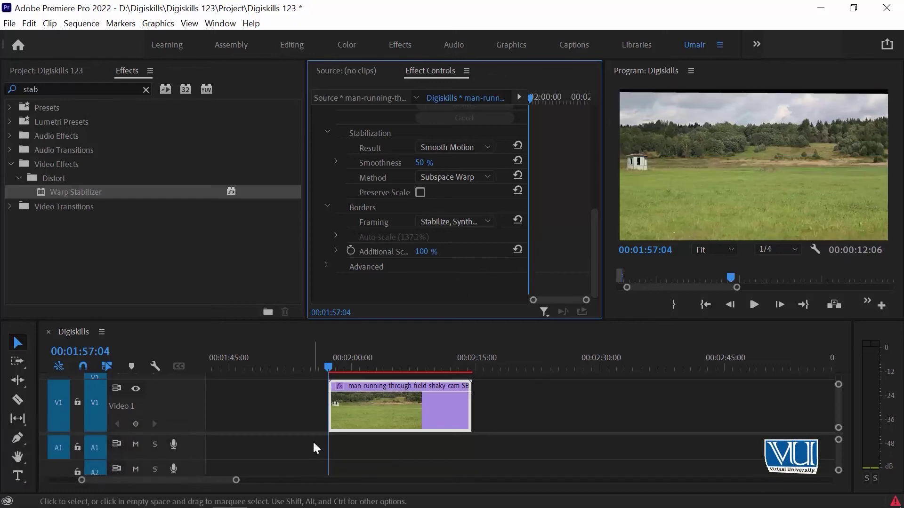
pyautogui.click(347, 360)
pyautogui.press('space')
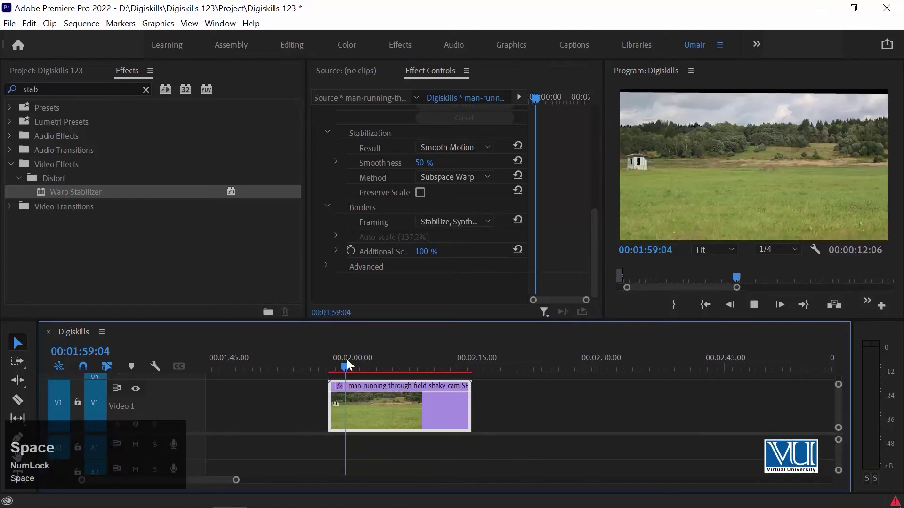
pyautogui.press('space')
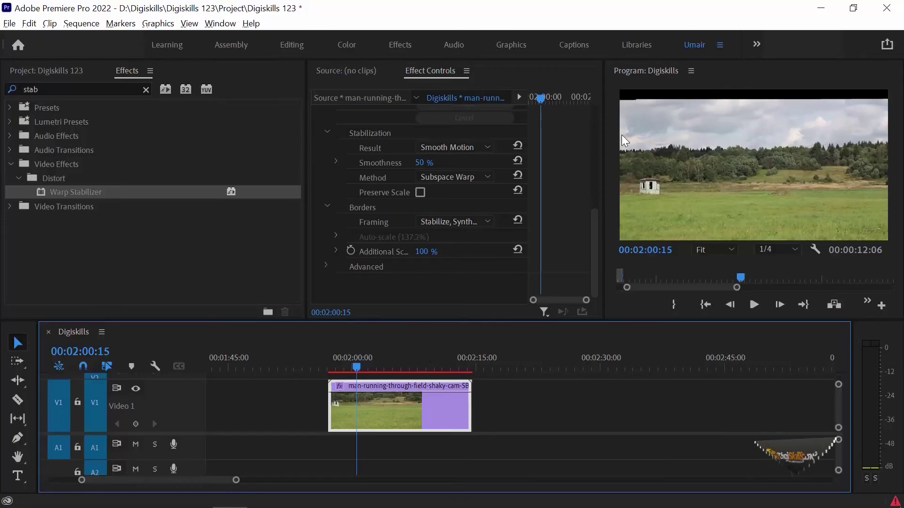
pyautogui.press('space')
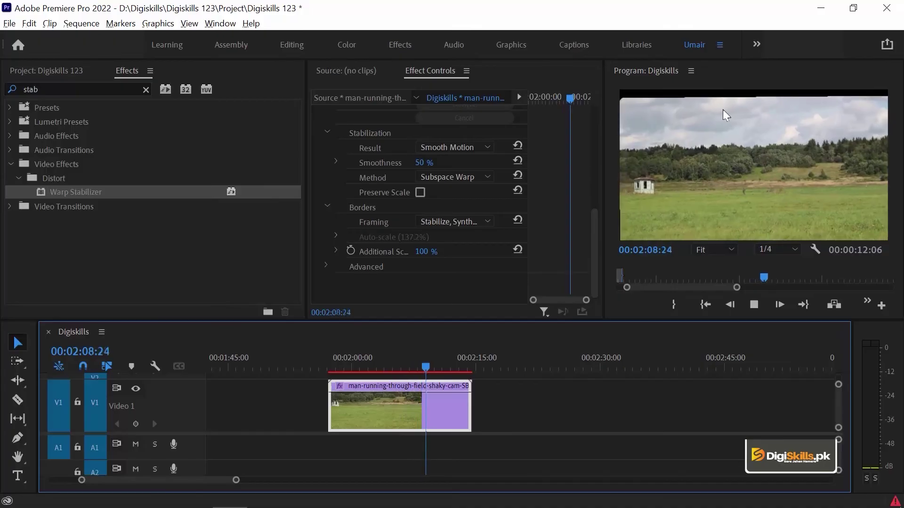
pyautogui.press('space')
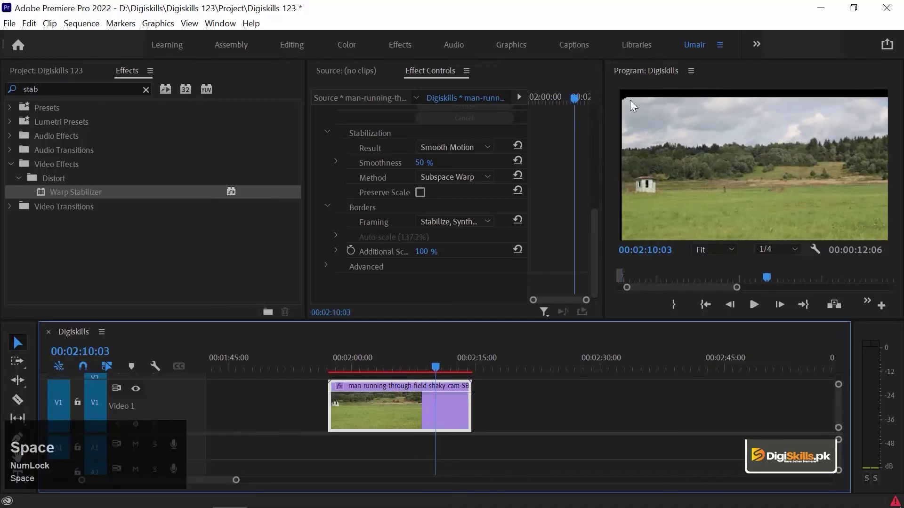
# Step: Return the playhead to the clip's start and set the Framing back to Stabilize, Crop, Auto-scale
pyautogui.press('Up')
pyautogui.click(455, 221)
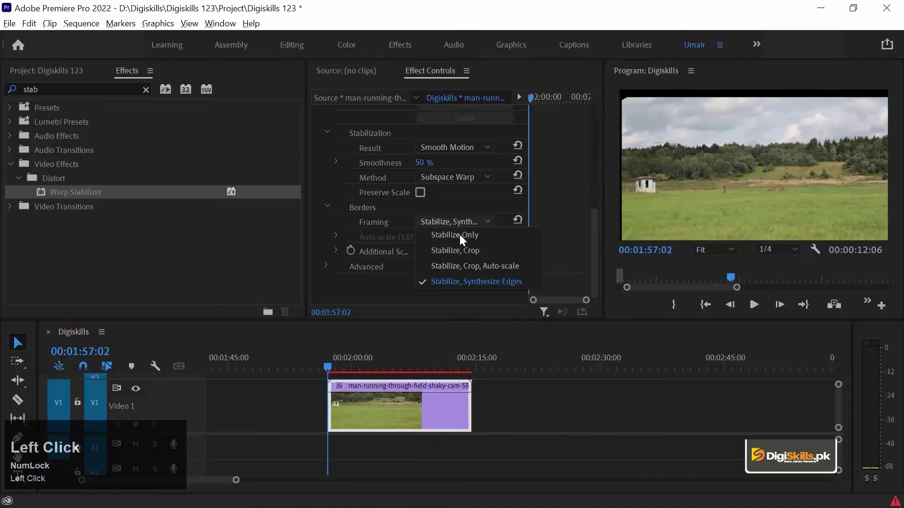
pyautogui.click(515, 266)
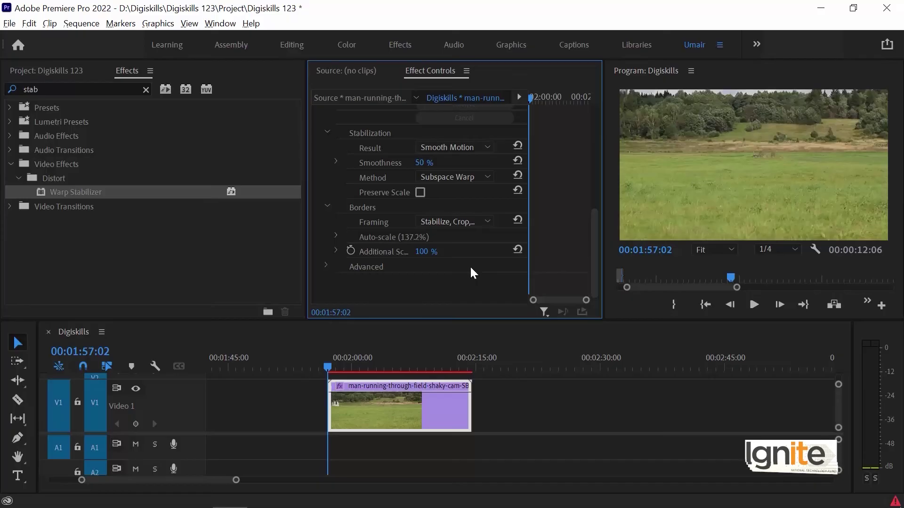
# Step: Set the running-man clip's speed to 200% in its Speed/Duration settings
pyautogui.click(365, 365)
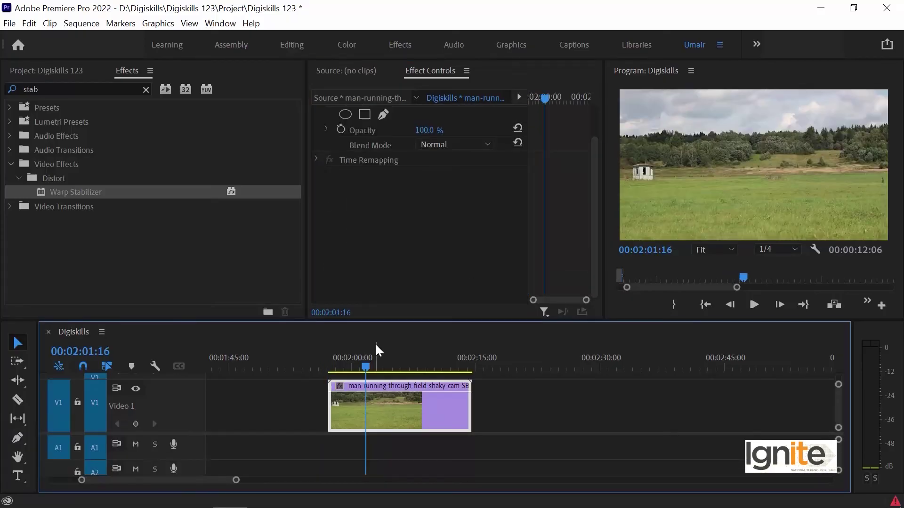
pyautogui.rightClick(414, 408)
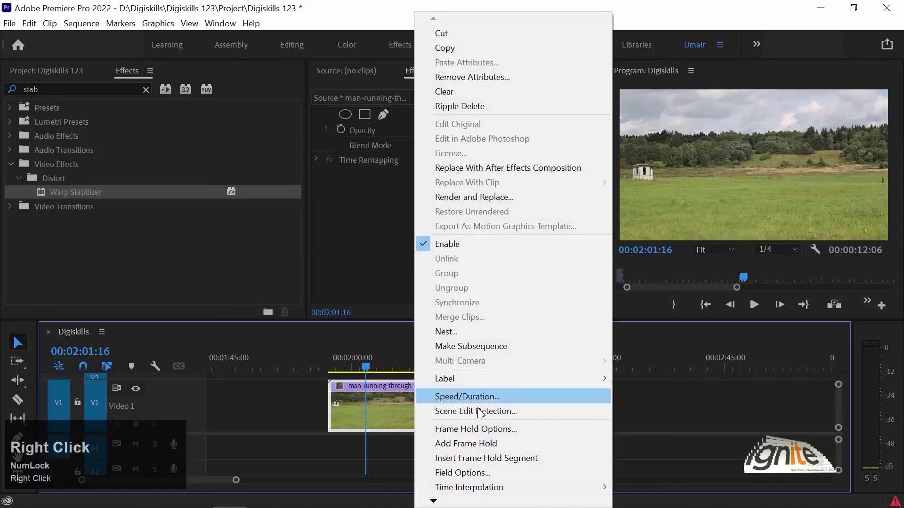
pyautogui.click(477, 401)
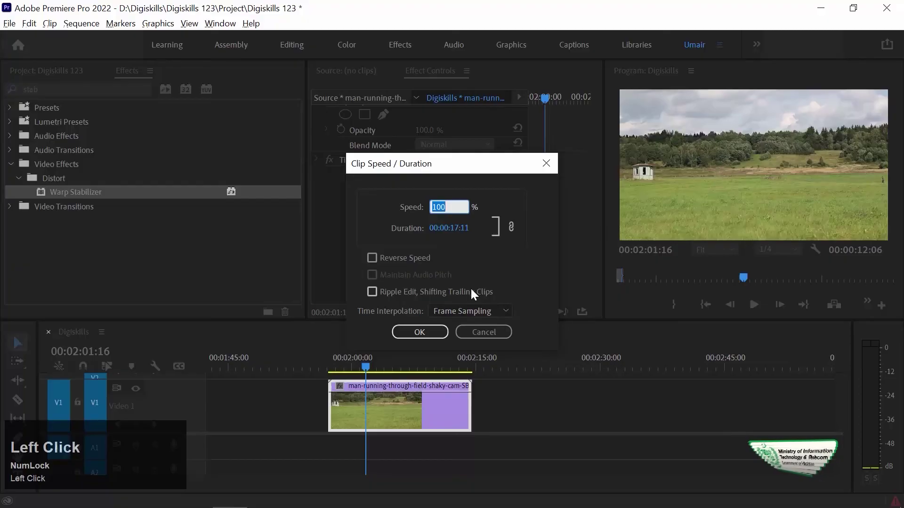
pyautogui.write('200')
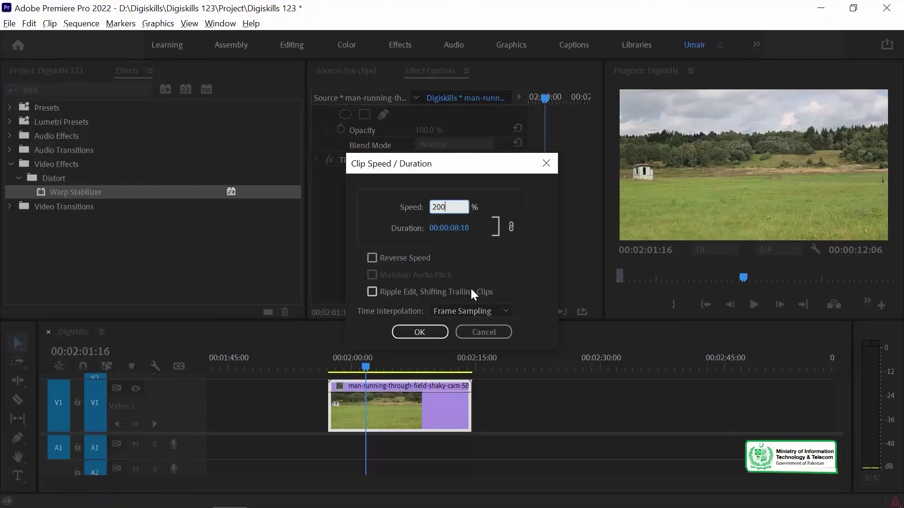
pyautogui.press('Return')
# Step: Play the sped-up clip and set the program monitor's playback resolution to Full
pyautogui.press('space')
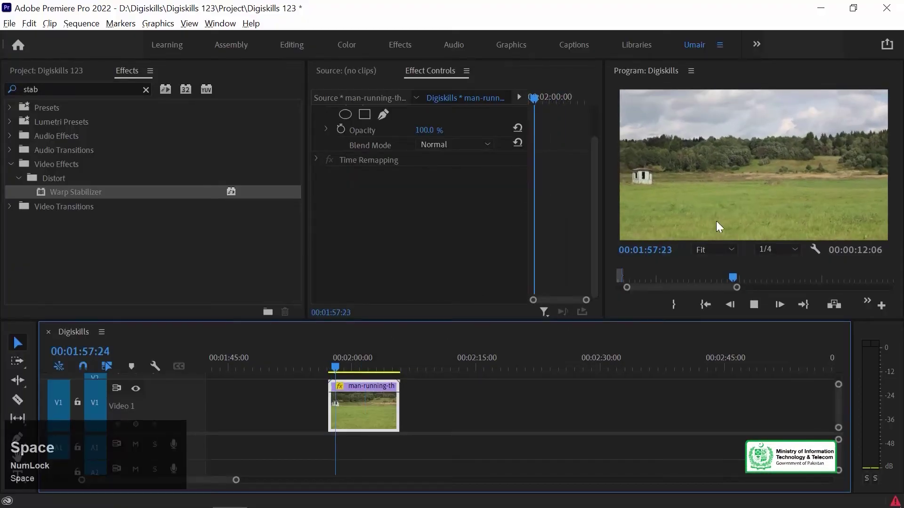
pyautogui.click(781, 250)
pyautogui.click(775, 264)
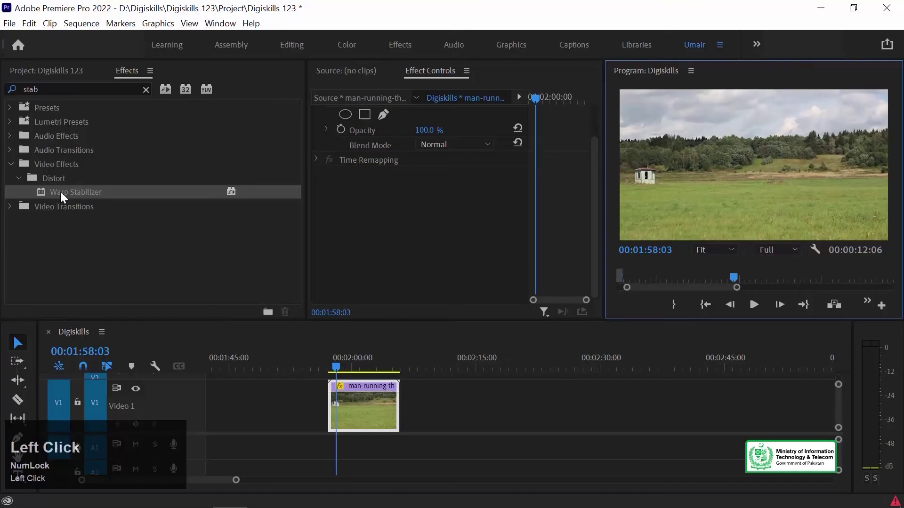
# Step: Try to apply Warp Stabilizer directly to the sped-up clip, and delete the effect from it
pyautogui.moveTo(66, 193); pyautogui.dragTo(362, 404)
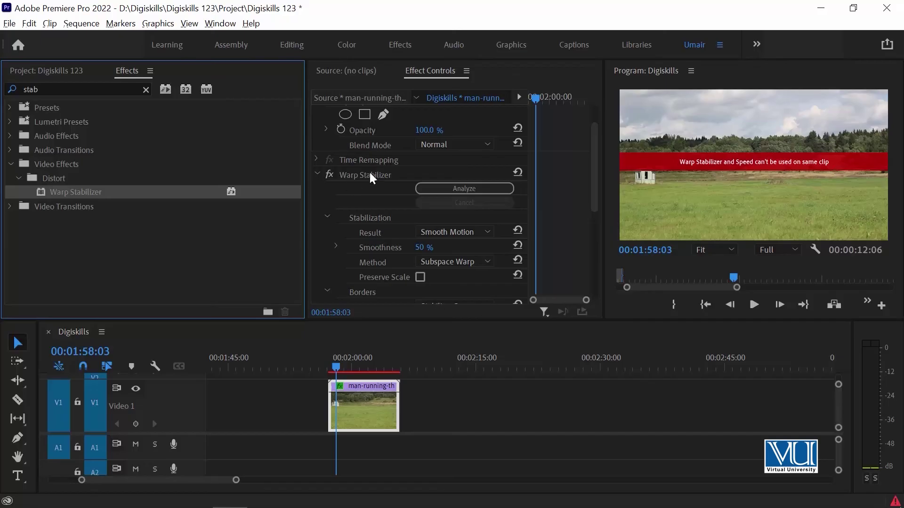
pyautogui.click(355, 174)
pyautogui.press('Delete')
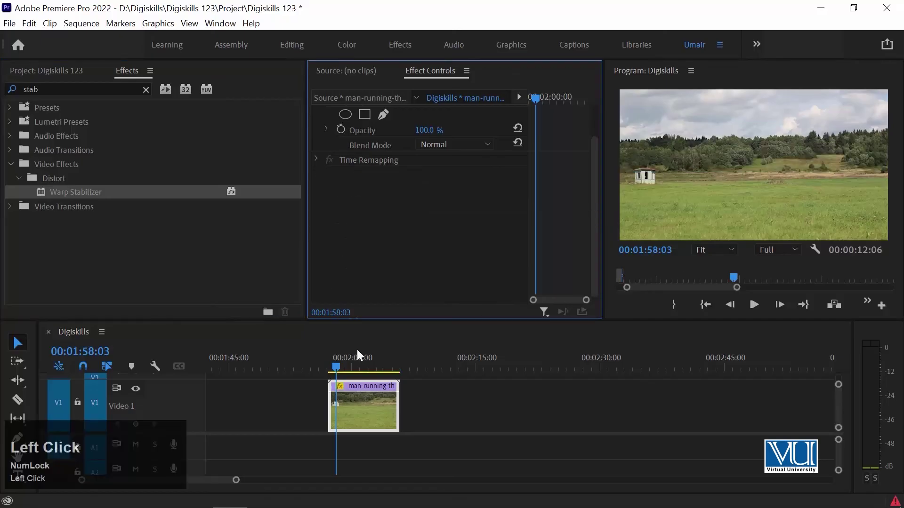
# Step: Nest the sped-up running-man clip in the Digiskills sequence, keeping the default nested sequence name
pyautogui.rightClick(361, 398)
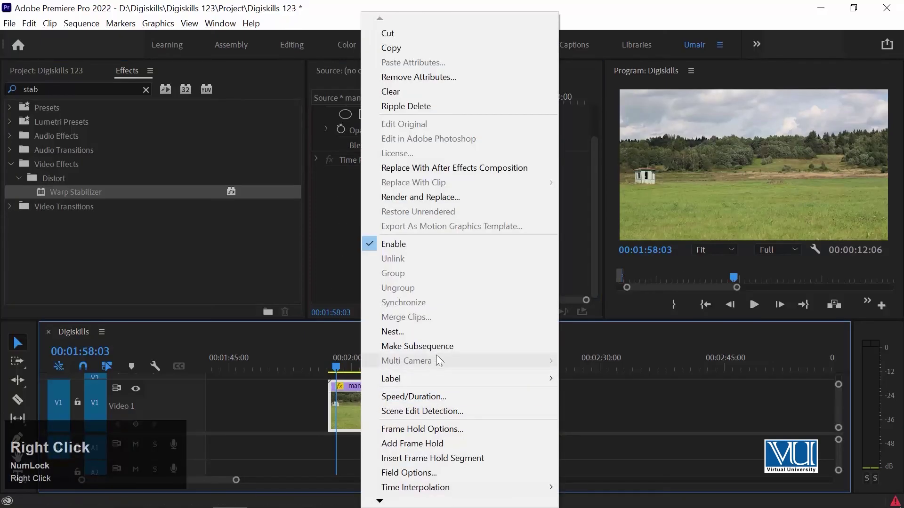
pyautogui.click(441, 331)
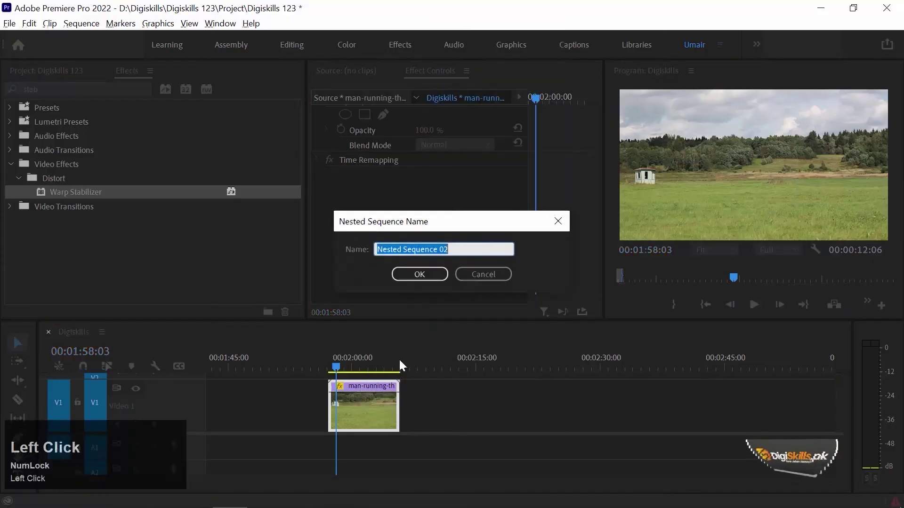
pyautogui.click(421, 273)
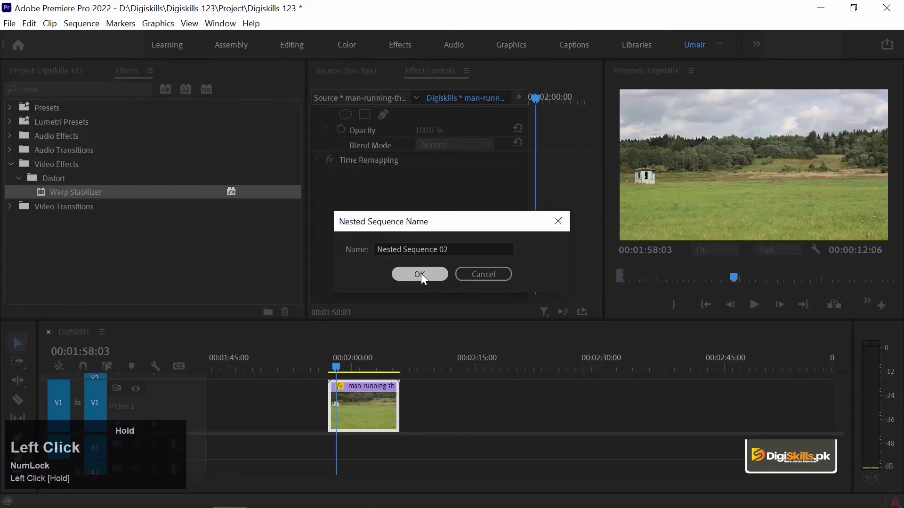
# Step: Select the nested clip and scrub through it, leaving the playhead at 00:02:00:24
pyautogui.click(371, 399)
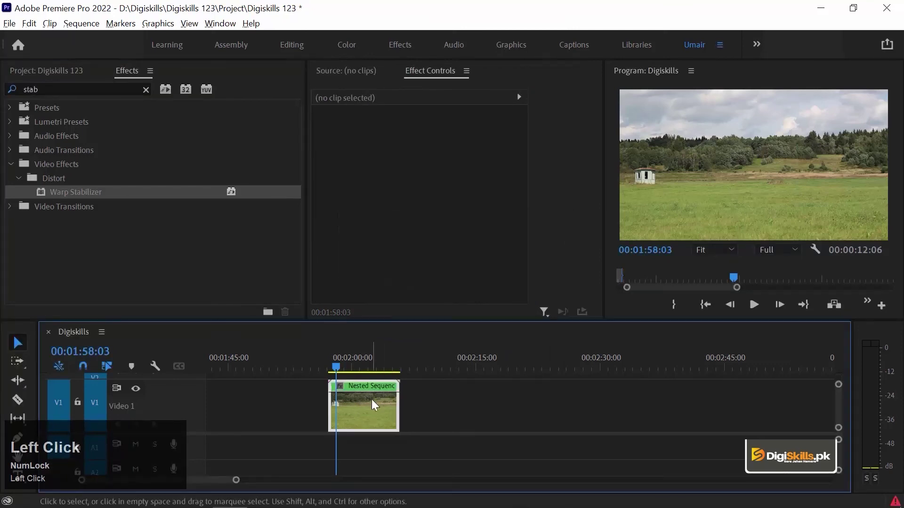
pyautogui.click(346, 366)
pyautogui.moveTo(346, 365); pyautogui.dragTo(379, 365)
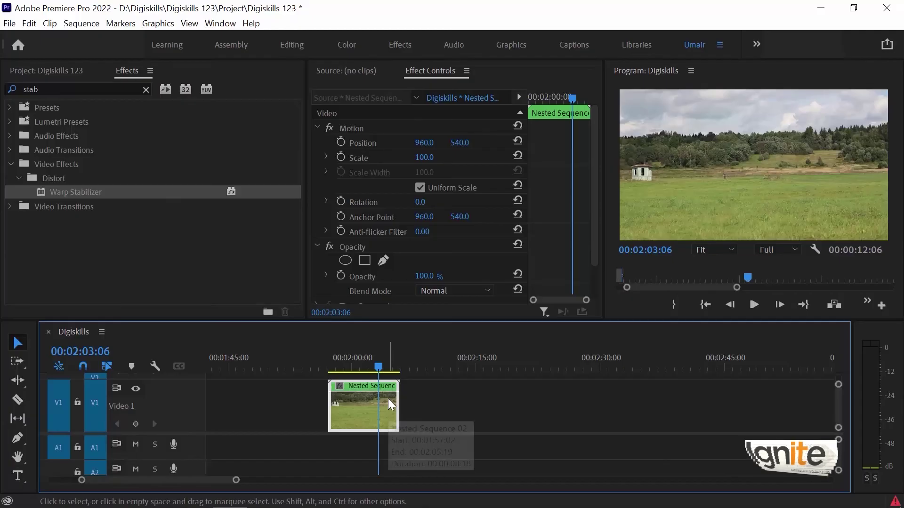
pyautogui.click(361, 372)
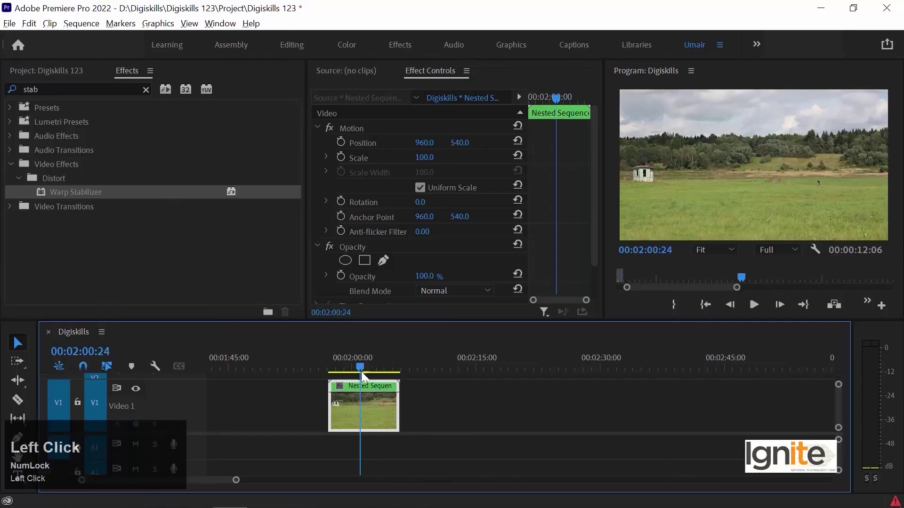
# Step: Open the nested sequence, inspect the original clip inside it, and close it to return to the Digiskills sequence
pyautogui.doubleClick(365, 405)
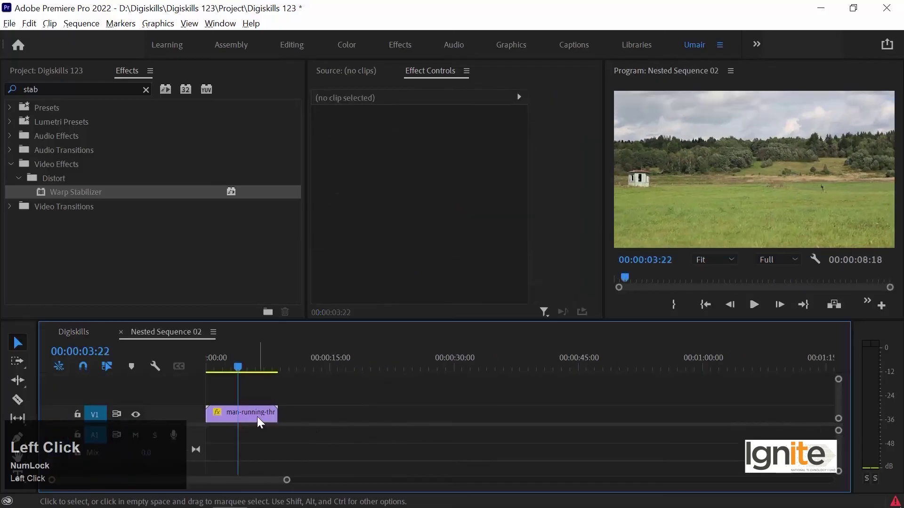
pyautogui.click(257, 417)
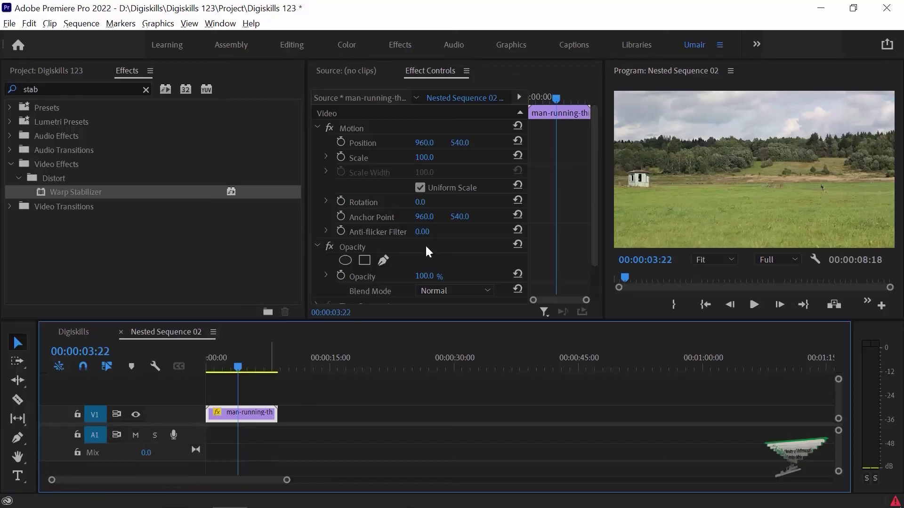
pyautogui.click(119, 331)
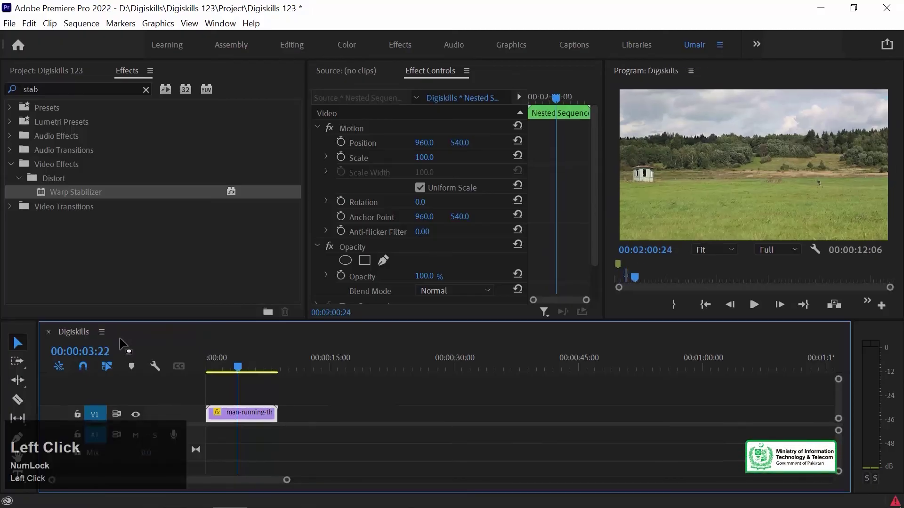
# Step: Apply Warp Stabilizer to the nested clip and play the stabilized result in the Digiskills sequence
pyautogui.moveTo(72, 191); pyautogui.dragTo(364, 405)
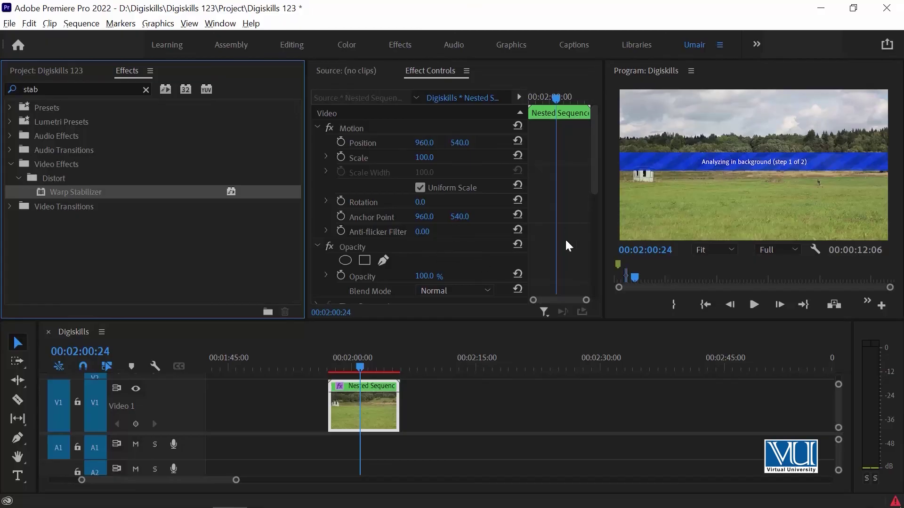
pyautogui.scroll(-6, 567, 226)
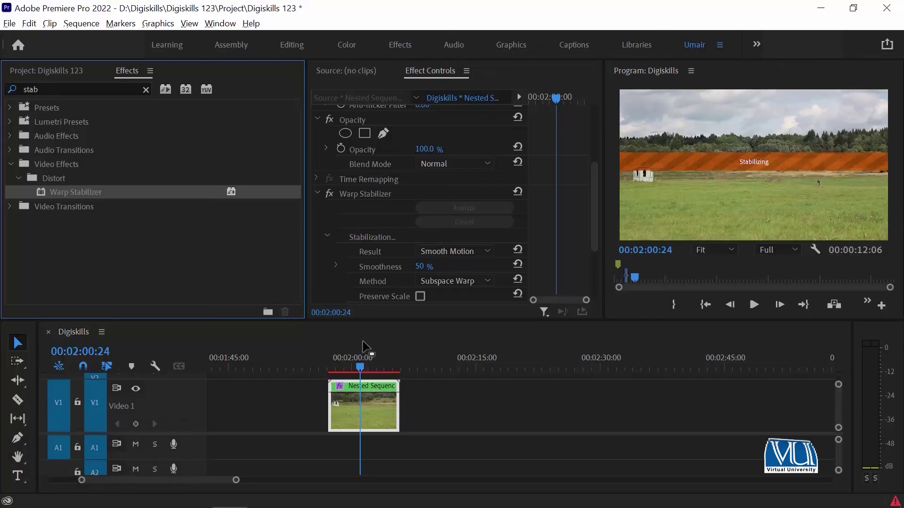
pyautogui.click(357, 369)
pyautogui.press('space')
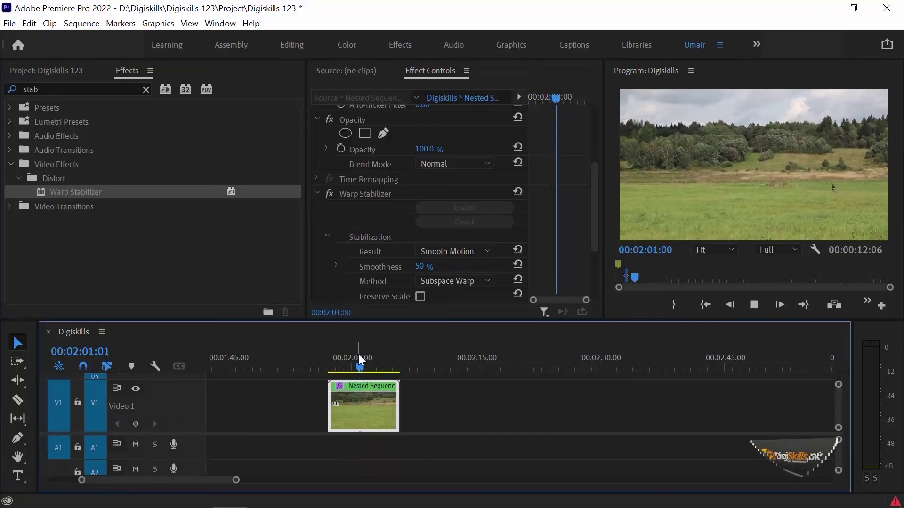